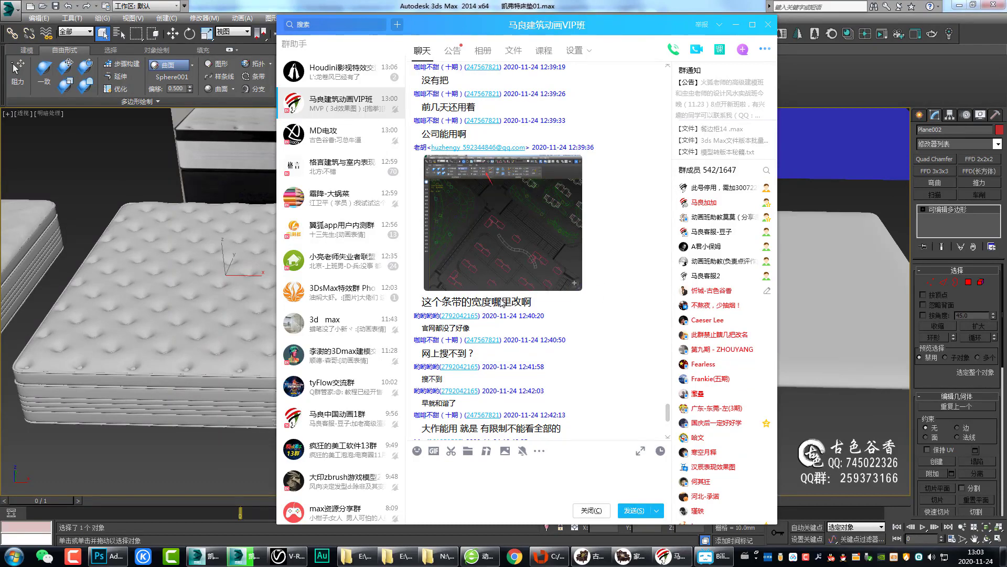
# Highlight the strip-width question, view the shared screenshot full size and circle the relevant spot.
pyautogui.moveTo(424, 308); pyautogui.dragTo(532, 305)
pyautogui.click(581, 319)
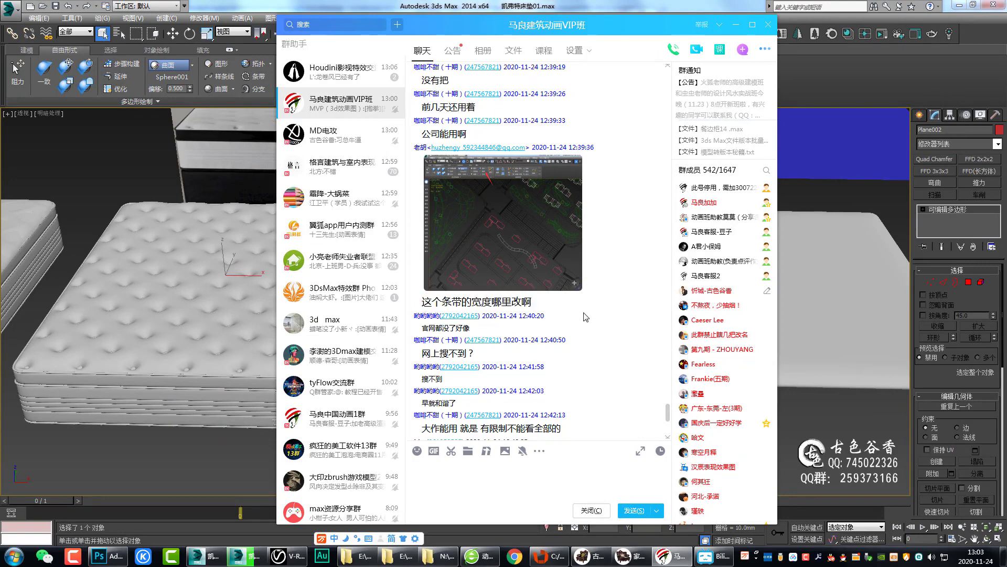
pyautogui.click(474, 215)
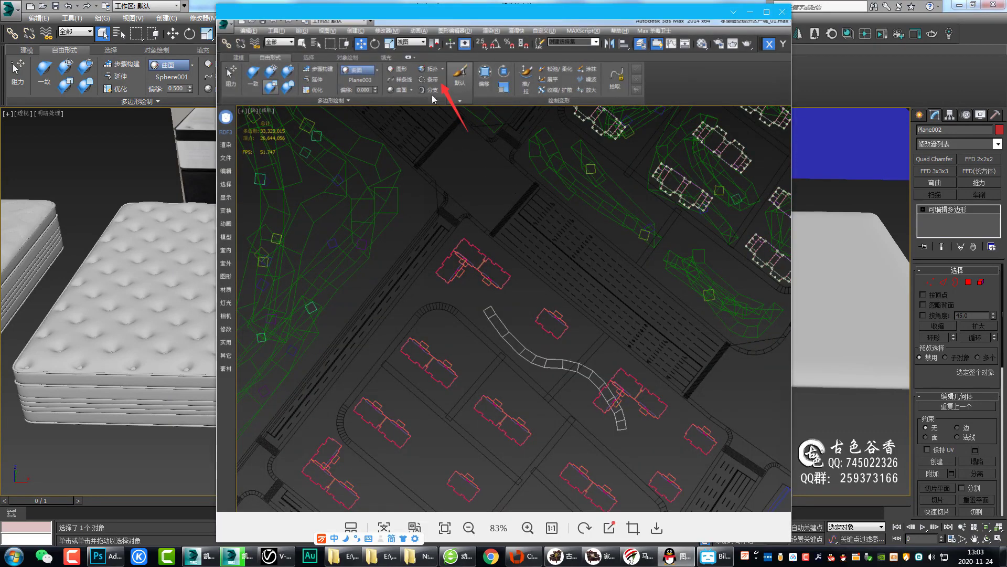
pyautogui.scroll(3, 454, 146)
pyautogui.scroll(1, 461, 166)
pyautogui.moveTo(441, 115); pyautogui.dragTo(417, 111)
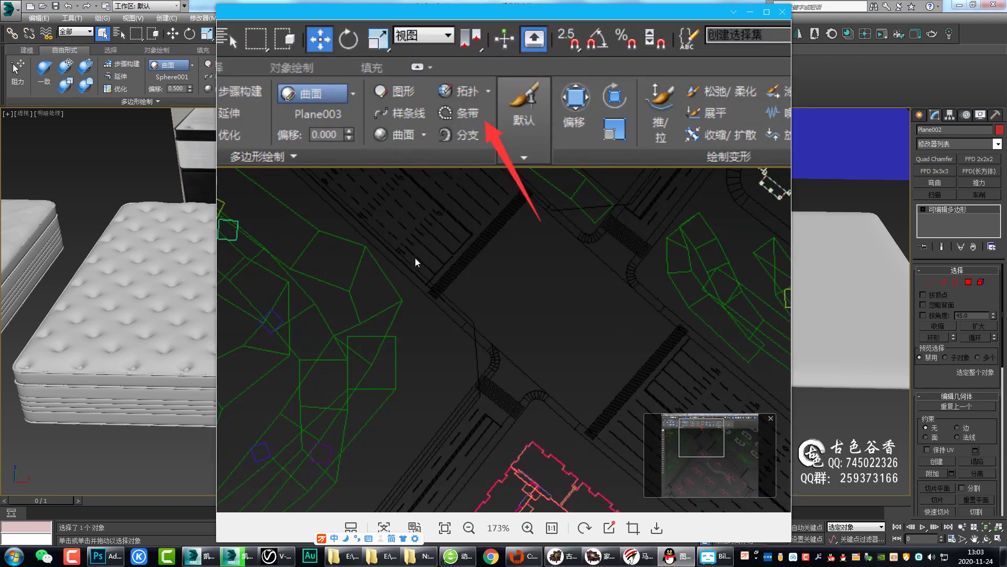
pyautogui.scroll(-3, 415, 257)
pyautogui.scroll(-2, 437, 258)
pyautogui.press('Escape')
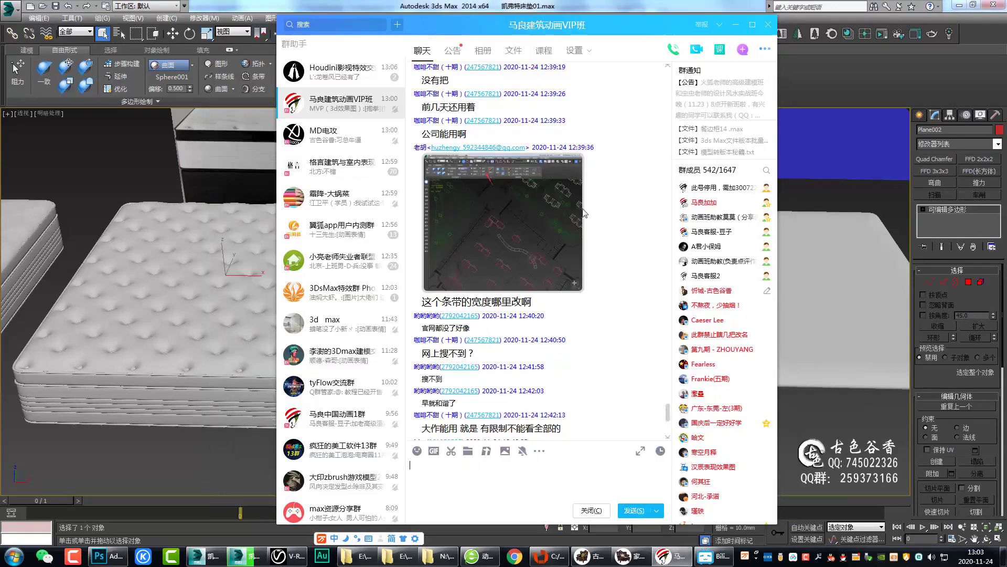
# Scroll down the chat and minimize the QQ group chat window.
pyautogui.scroll(-3, 601, 240)
pyautogui.scroll(-1, 603, 175)
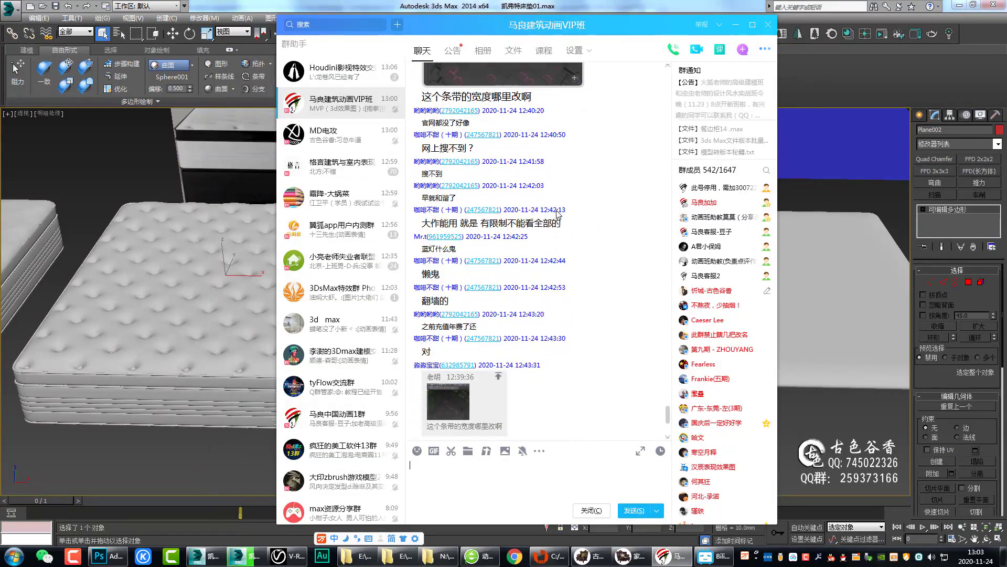
pyautogui.click(736, 25)
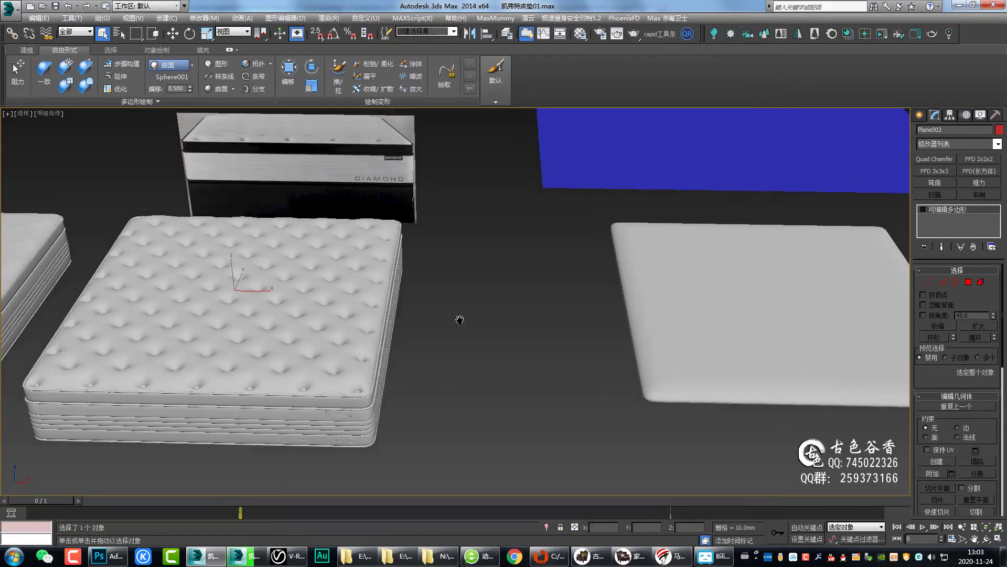
# Create a Standard Primitives sphere, Sphere001, beside the tufted mattress and switch to the Modify panel.
pyautogui.moveTo(459, 315)
pyautogui.mouseDown(button='middle')
pyautogui.moveTo(522, 283)
pyautogui.moveTo(516, 306)
pyautogui.mouseUp(button='middle')
pyautogui.click(918, 117)
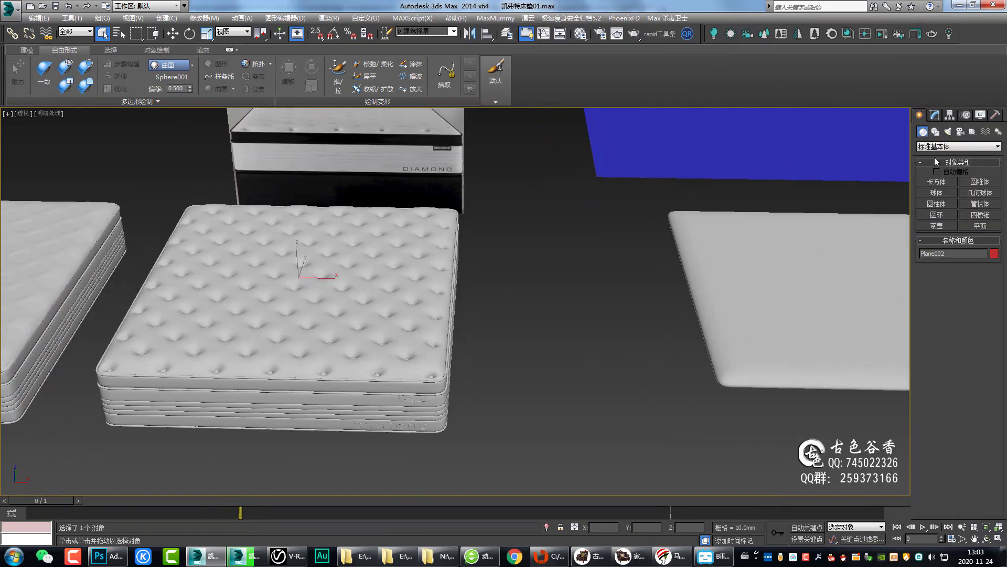
pyautogui.click(939, 193)
pyautogui.scroll(2, 567, 292)
pyautogui.scroll(3, 577, 294)
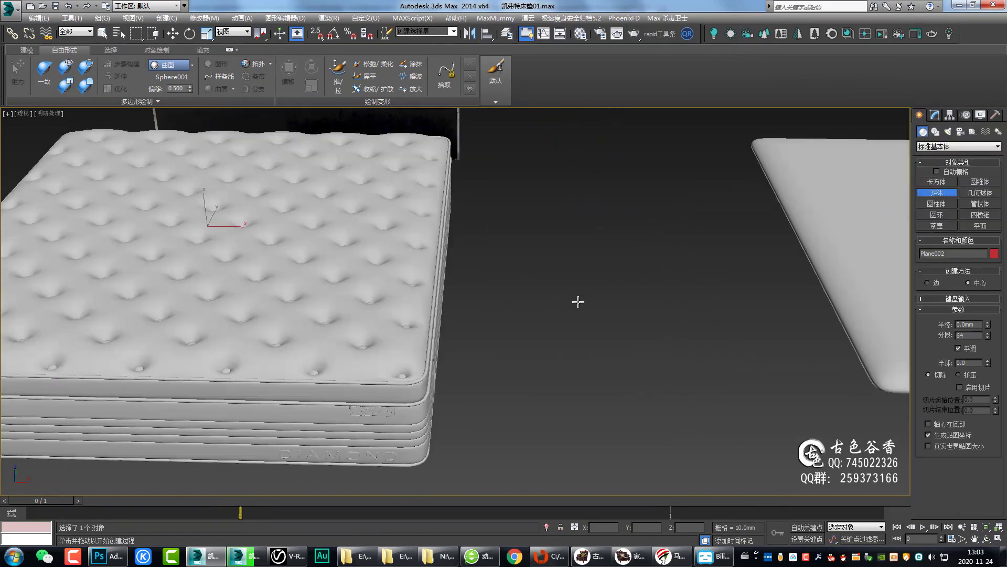
pyautogui.moveTo(593, 295); pyautogui.dragTo(627, 338)
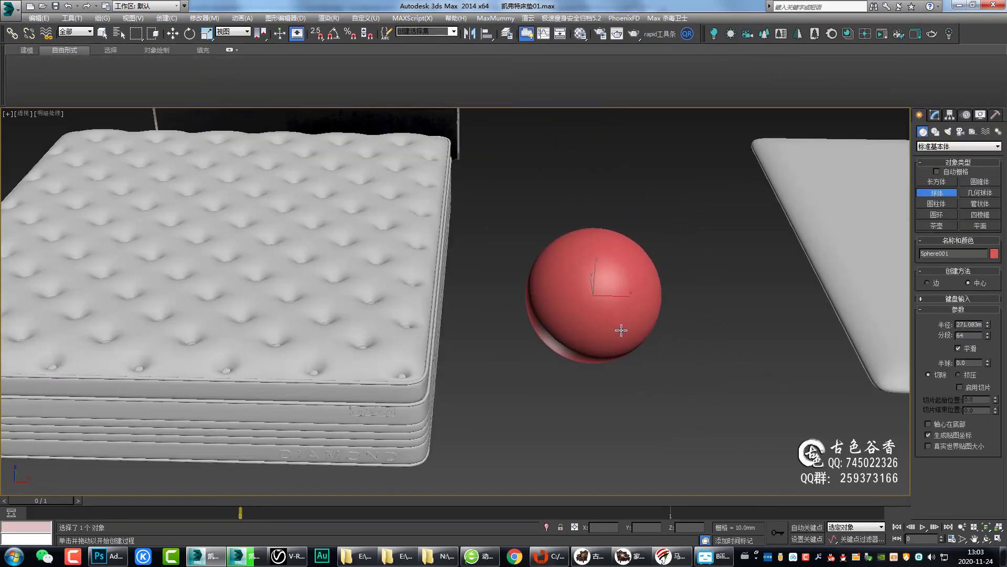
pyautogui.keyDown('alt'); pyautogui.moveTo(677, 348); pyautogui.dragTo(640, 317, button='middle'); pyautogui.keyUp('alt')
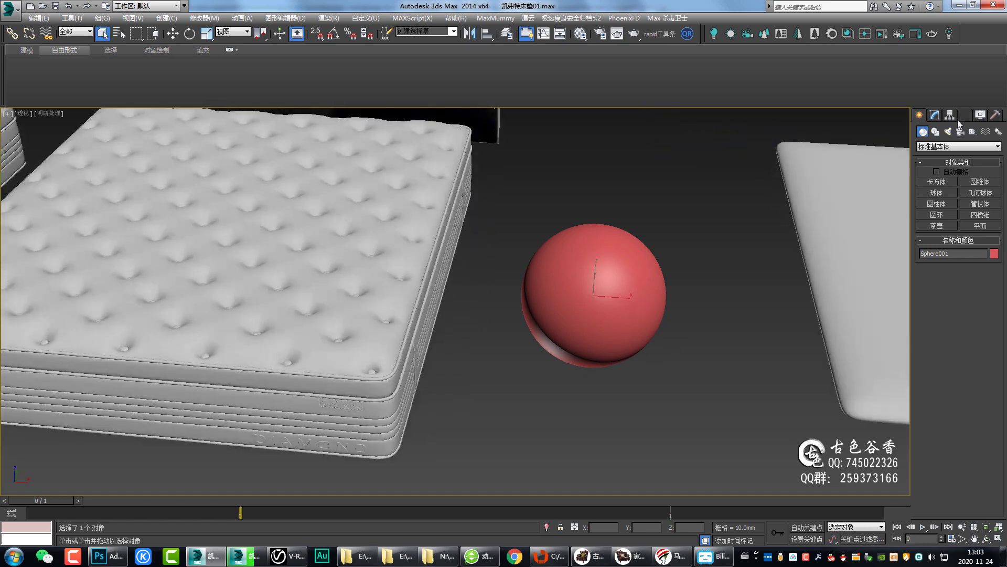
pyautogui.click(936, 119)
pyautogui.keyDown('alt'); pyautogui.moveTo(596, 269); pyautogui.dragTo(555, 278, button='middle'); pyautogui.keyUp('alt')
# Turn on Edged Faces (F4) and zoom extents (Z) so Sphere001 fills the viewport.
pyautogui.press('F4')
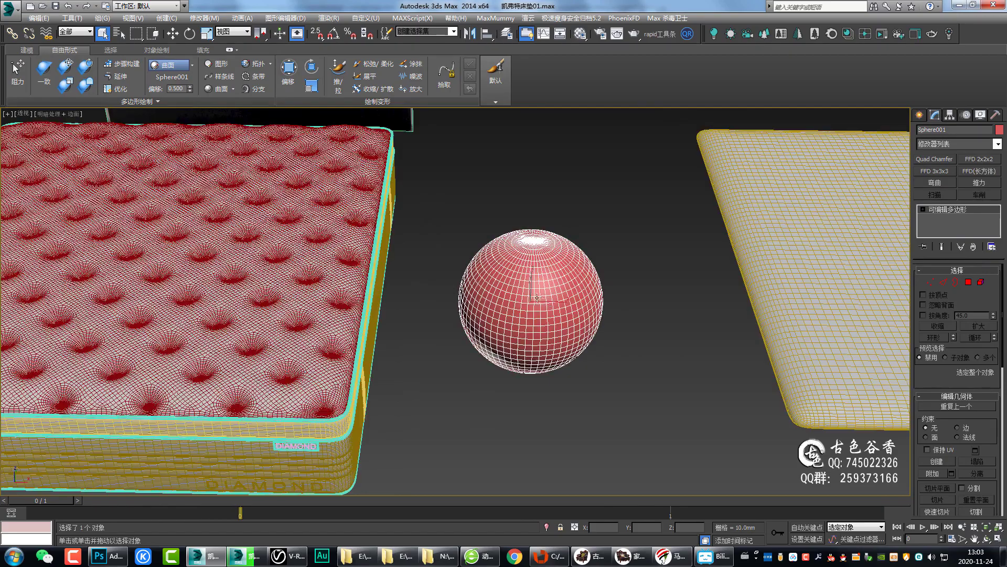
pyautogui.scroll(3, 531, 305)
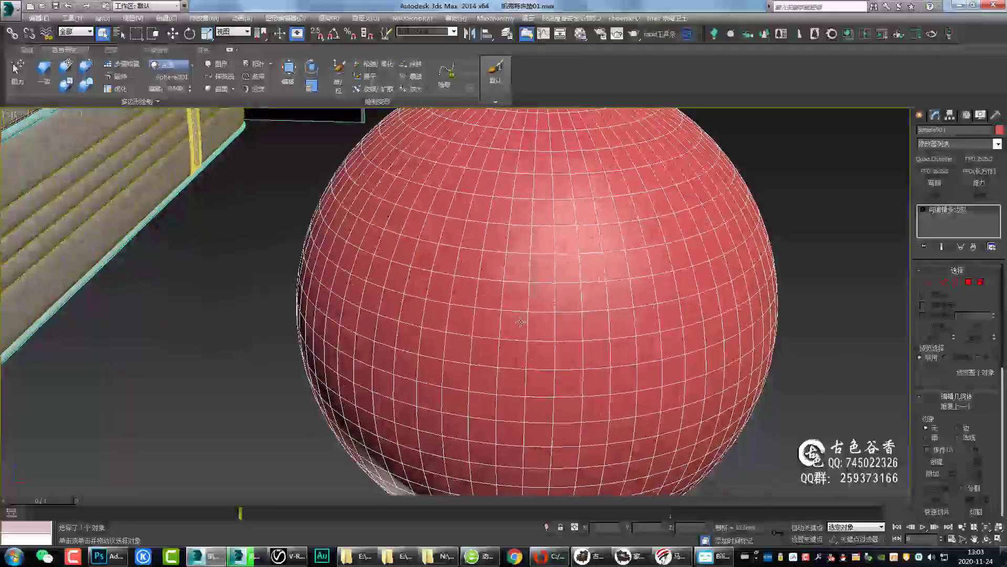
pyautogui.scroll(-5, 535, 310)
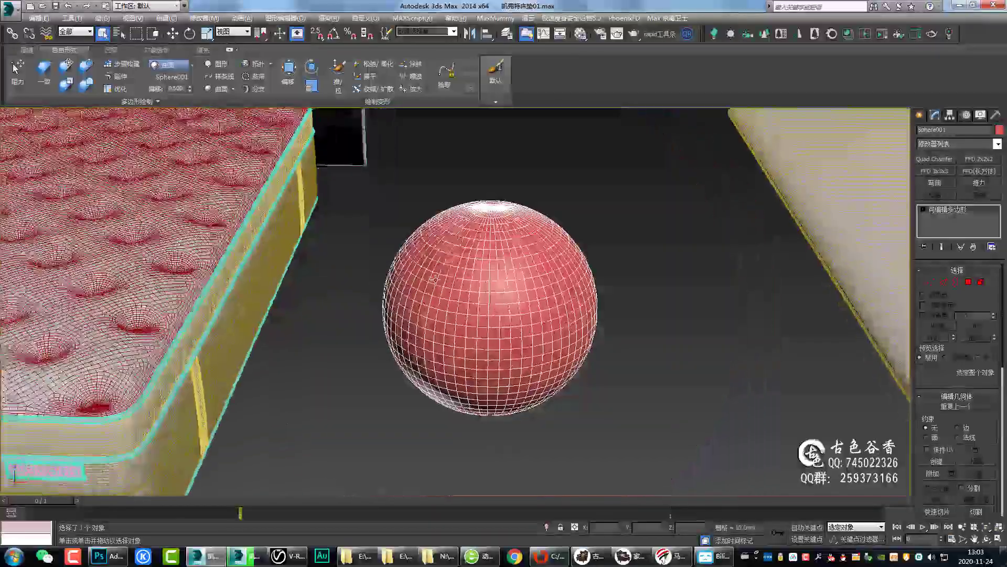
pyautogui.scroll(-5, 504, 304)
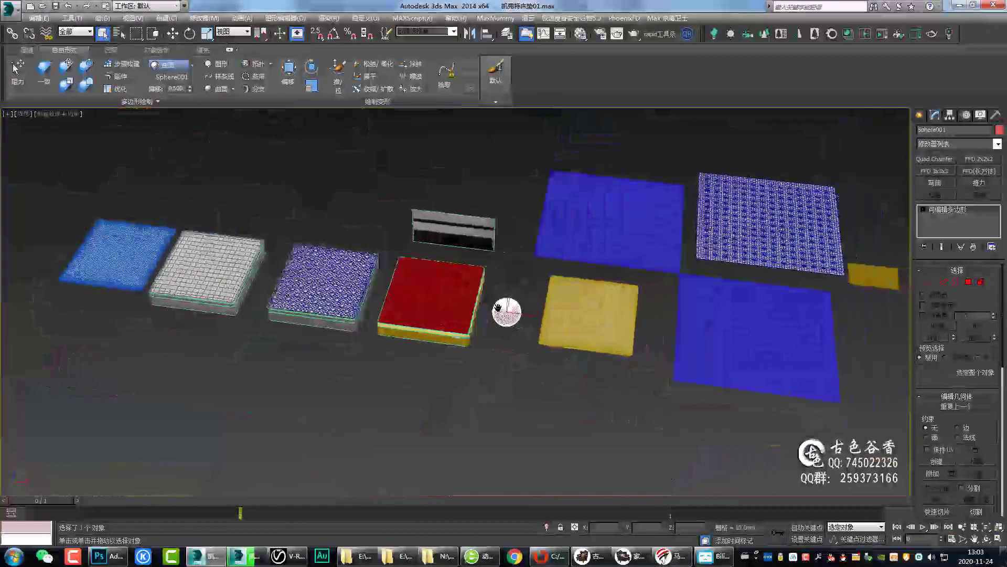
pyautogui.scroll(5, 512, 312)
pyautogui.press('z')
pyautogui.scroll(5, 455, 276)
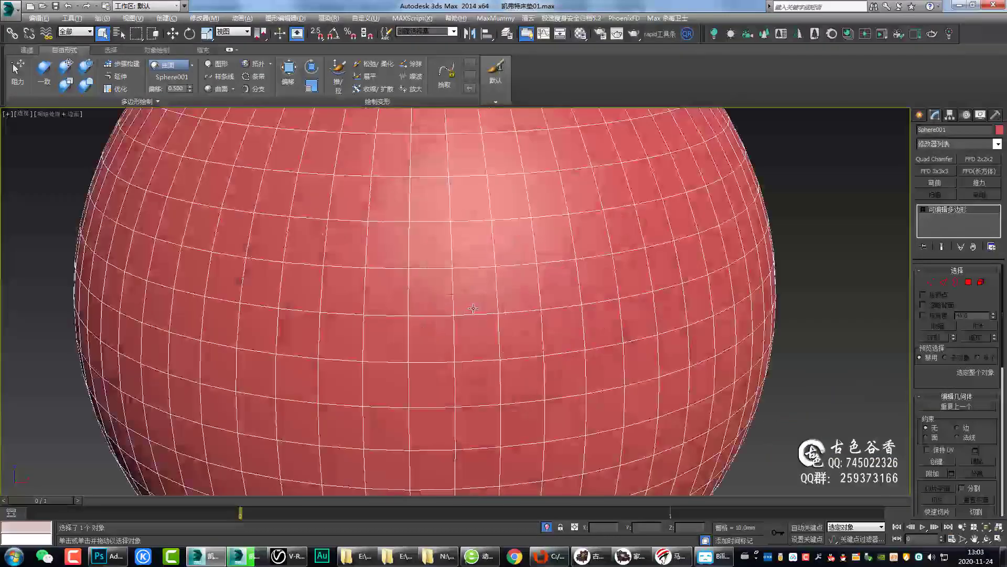
pyautogui.scroll(-3, 456, 276)
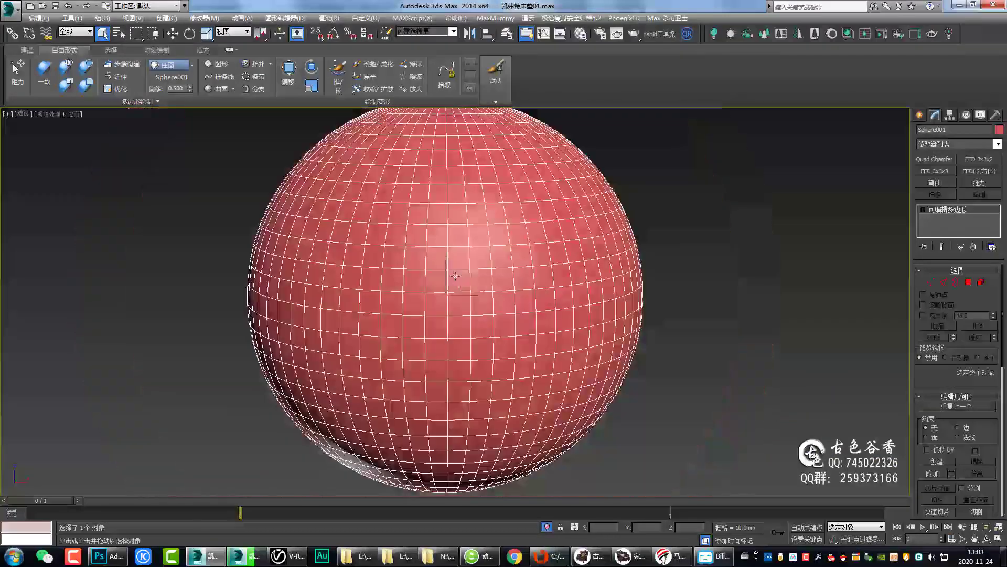
# Set Freeform Draw On to Surface and recentre the view on the sphere.
pyautogui.click(192, 65)
pyautogui.click(172, 92)
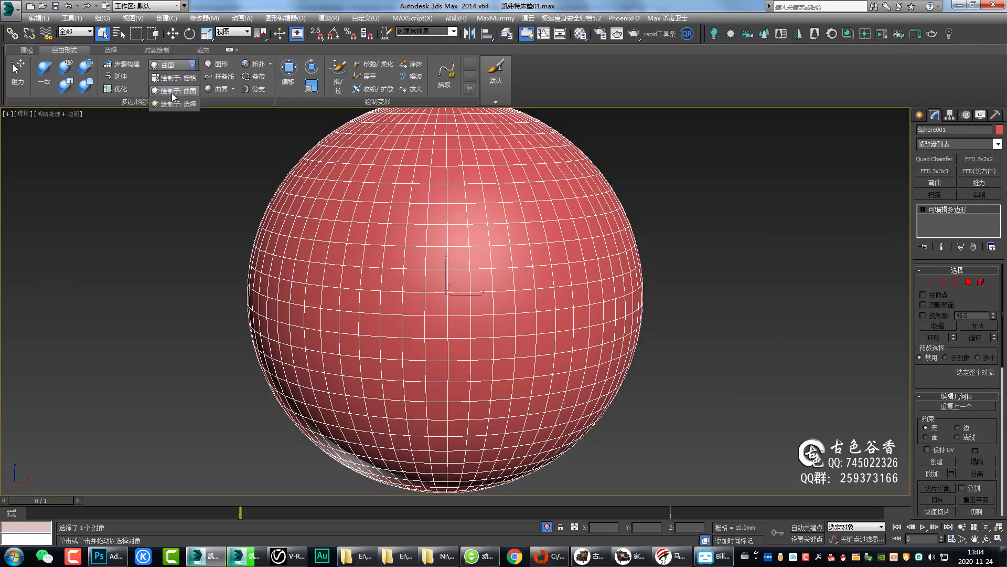
pyautogui.press('w')
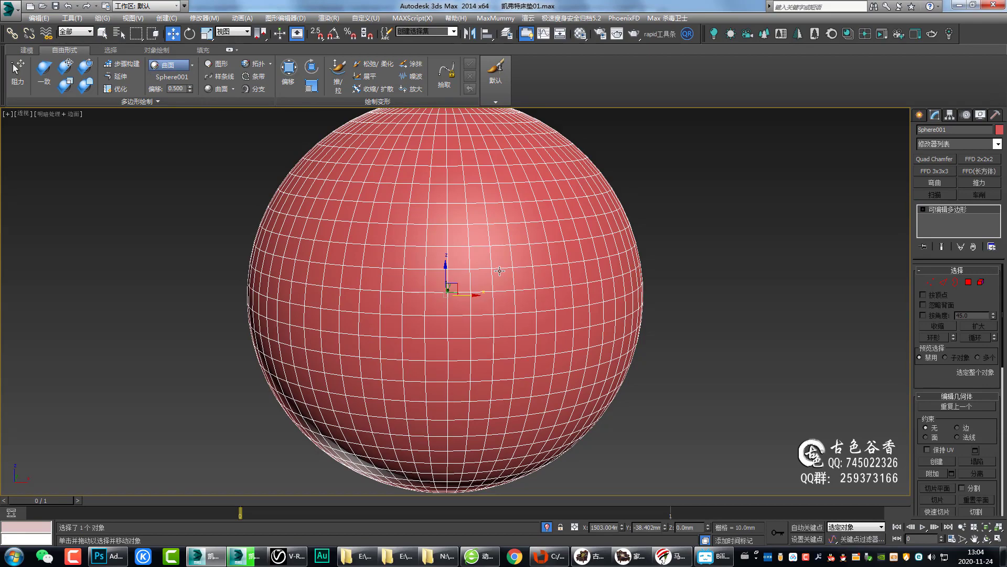
pyautogui.moveTo(107, 147); pyautogui.dragTo(190, 149, button='middle')
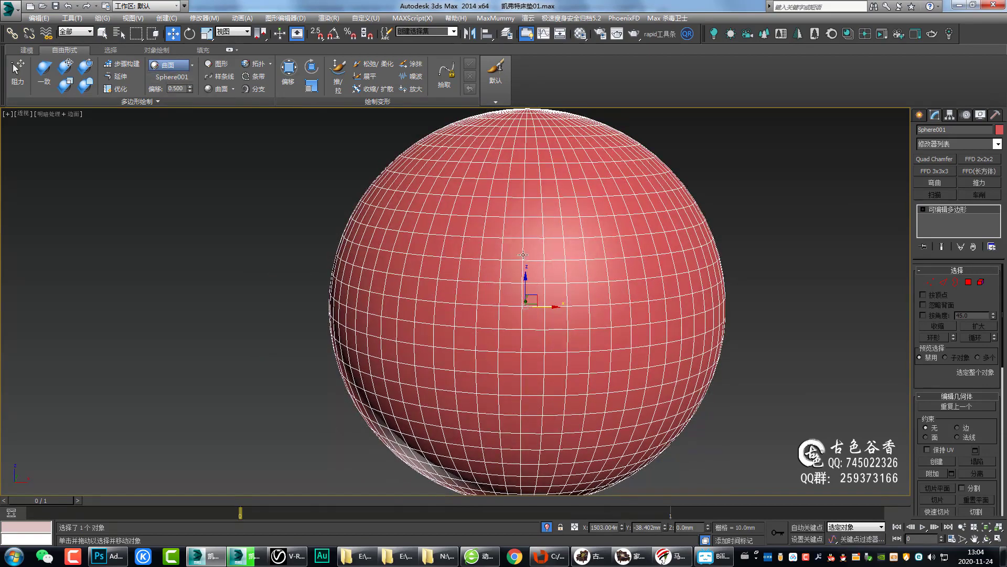
pyautogui.moveTo(560, 291); pyautogui.dragTo(496, 289, button='middle')
pyautogui.press('q')
# Draw a thin strip of quads across the front of Sphere001 with Strips.
pyautogui.click(254, 76)
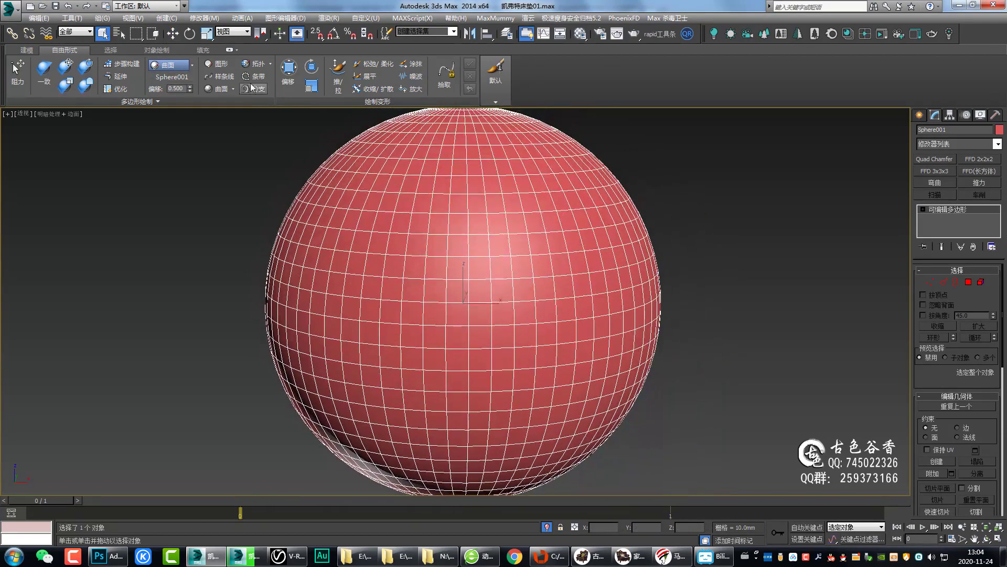
pyautogui.keyDown('alt'); pyautogui.moveTo(464, 275); pyautogui.dragTo(459, 246, button='middle'); pyautogui.keyUp('alt')
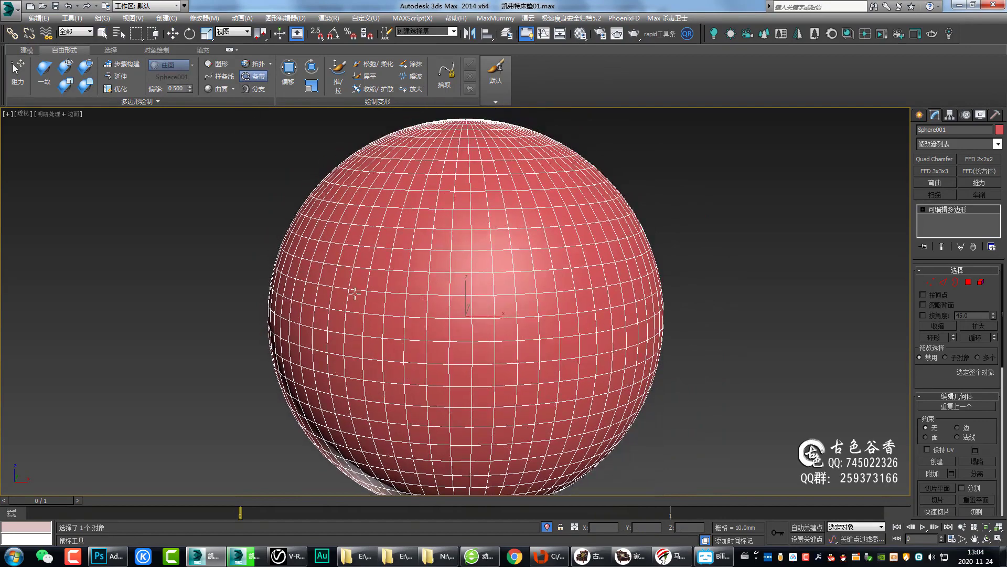
pyautogui.moveTo(348, 296); pyautogui.dragTo(574, 273)
pyautogui.scroll(5, 423, 294)
pyautogui.scroll(3, 422, 293)
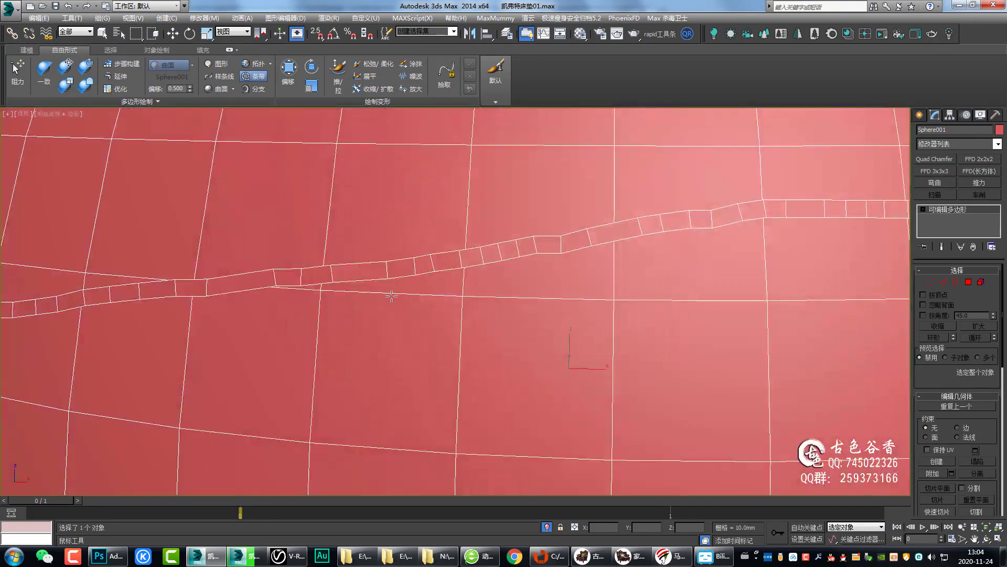
pyautogui.scroll(-6, 421, 294)
pyautogui.scroll(2, 442, 327)
pyautogui.scroll(3, 442, 327)
pyautogui.moveTo(442, 327); pyautogui.dragTo(389, 314, button='middle')
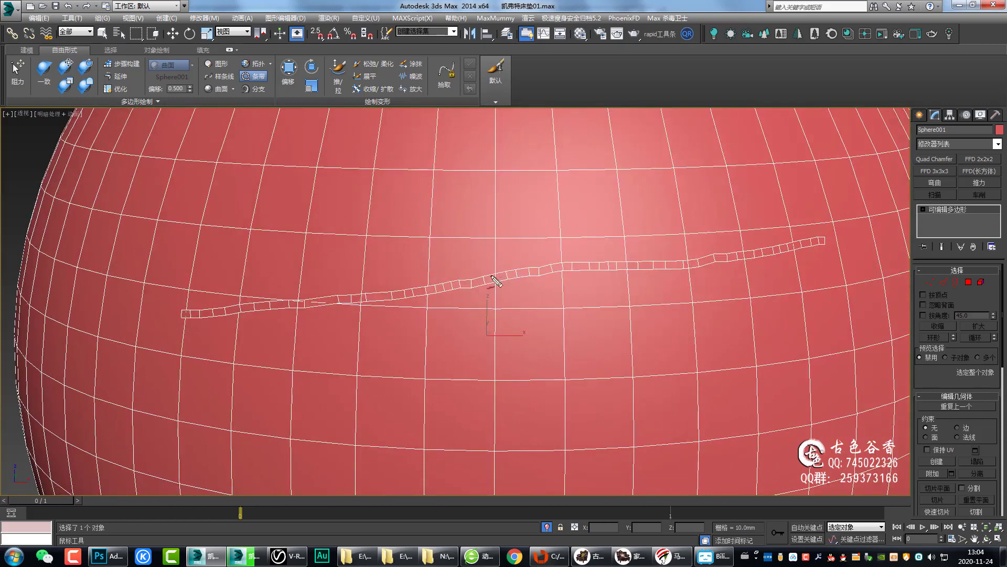
# Mark the strip's width with red annotation lines and exit Strips.
pyautogui.moveTo(444, 277); pyautogui.dragTo(633, 256)
pyautogui.moveTo(398, 301); pyautogui.dragTo(607, 281)
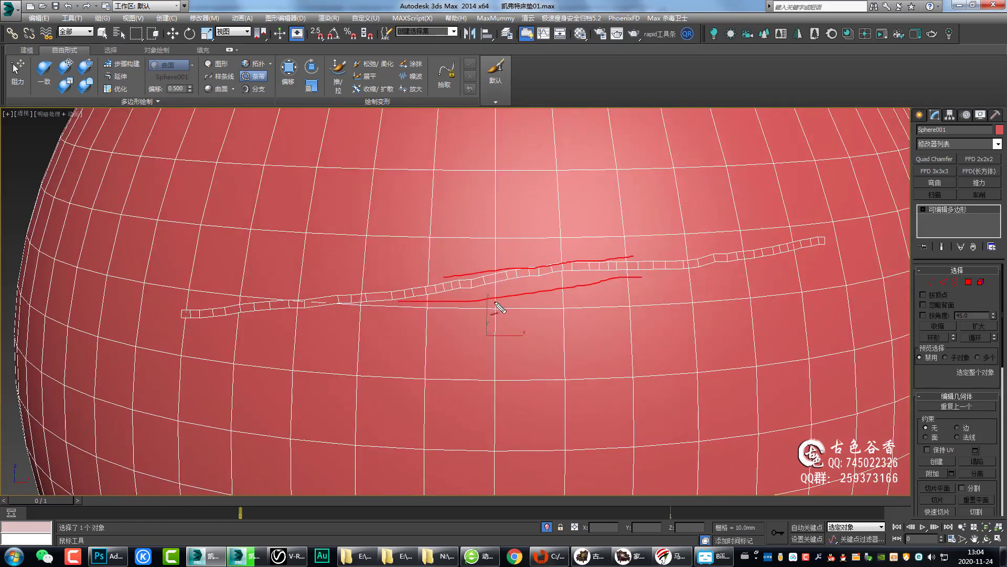
pyautogui.scroll(-4, 470, 302)
pyautogui.rightClick(460, 314)
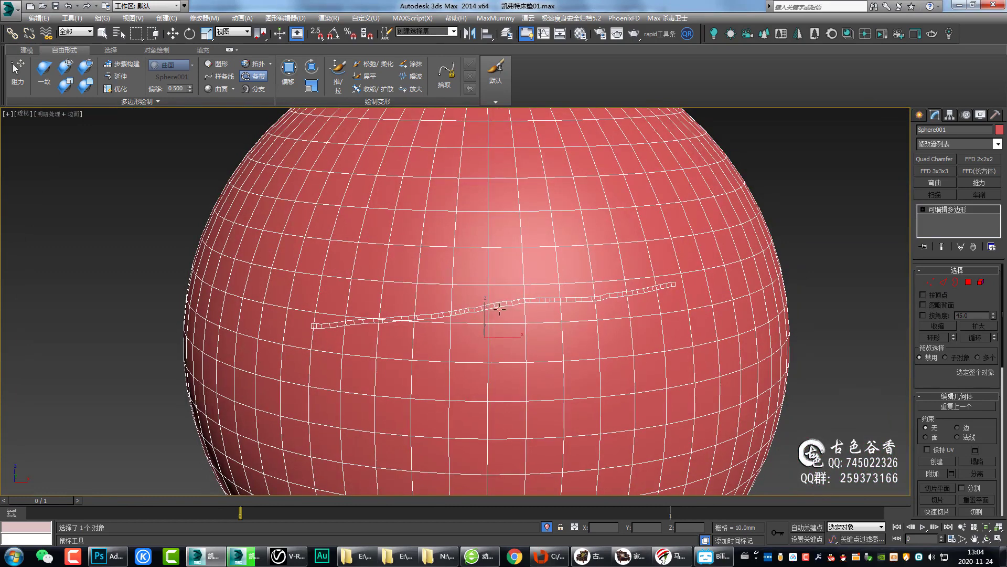
# Paint two trial strokes across the sphere, then cancel them.
pyautogui.moveTo(412, 233)
pyautogui.keyDown('alt'); pyautogui.mouseDown(button='middle')
pyautogui.moveTo(427, 276)
pyautogui.moveTo(432, 260)
pyautogui.mouseUp(button='middle'); pyautogui.keyUp('alt')
pyautogui.press('q')
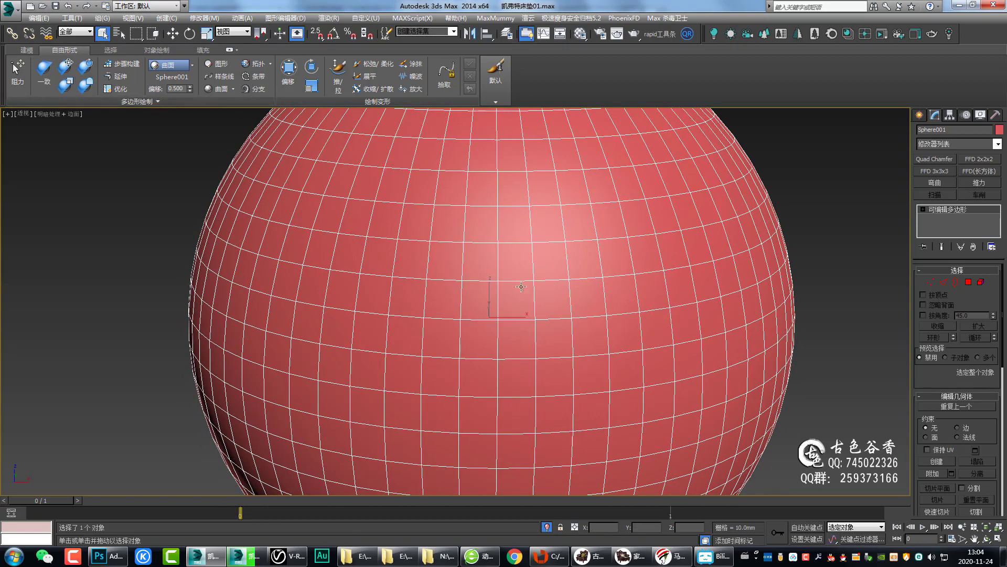
pyautogui.moveTo(521, 286); pyautogui.dragTo(507, 295, button='middle')
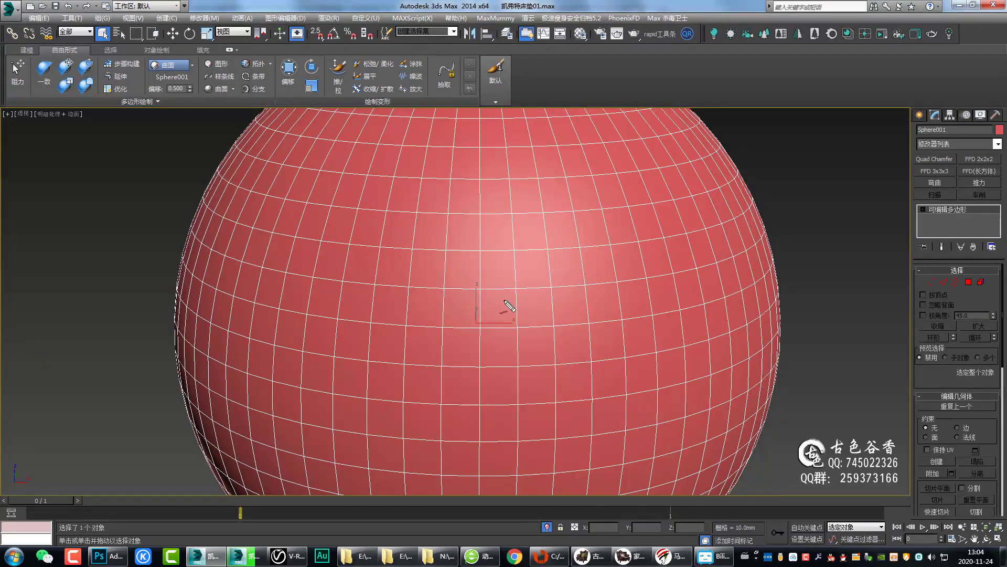
pyautogui.moveTo(346, 303)
pyautogui.mouseDown()
pyautogui.moveTo(558, 286)
pyautogui.moveTo(670, 253)
pyautogui.mouseUp()
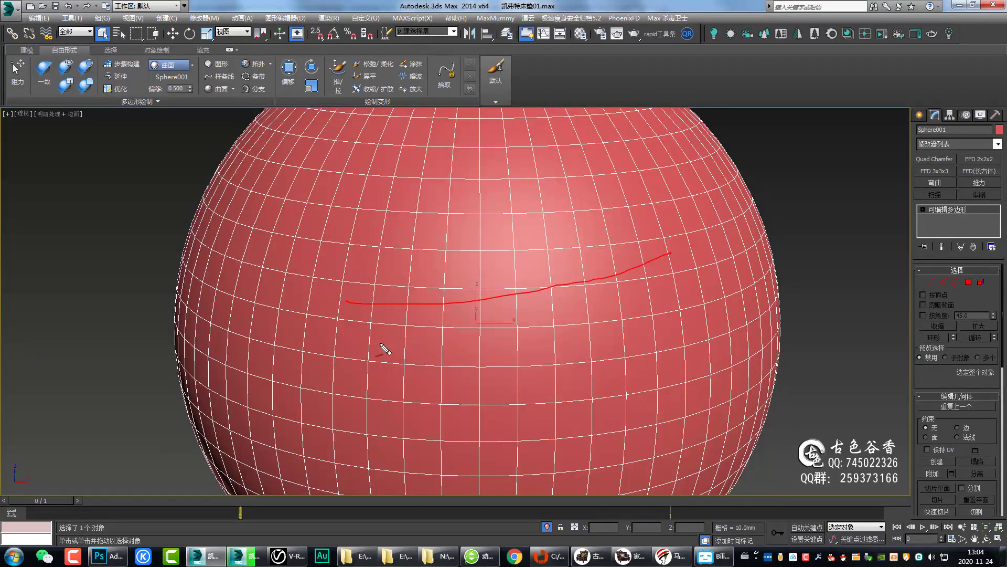
pyautogui.moveTo(349, 340); pyautogui.dragTo(705, 292)
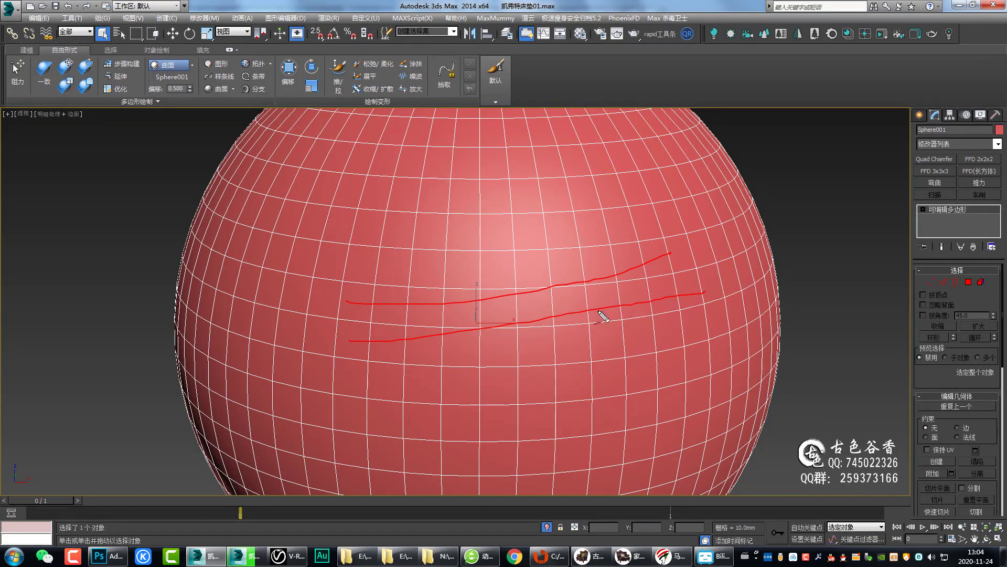
pyautogui.rightClick(147, 142)
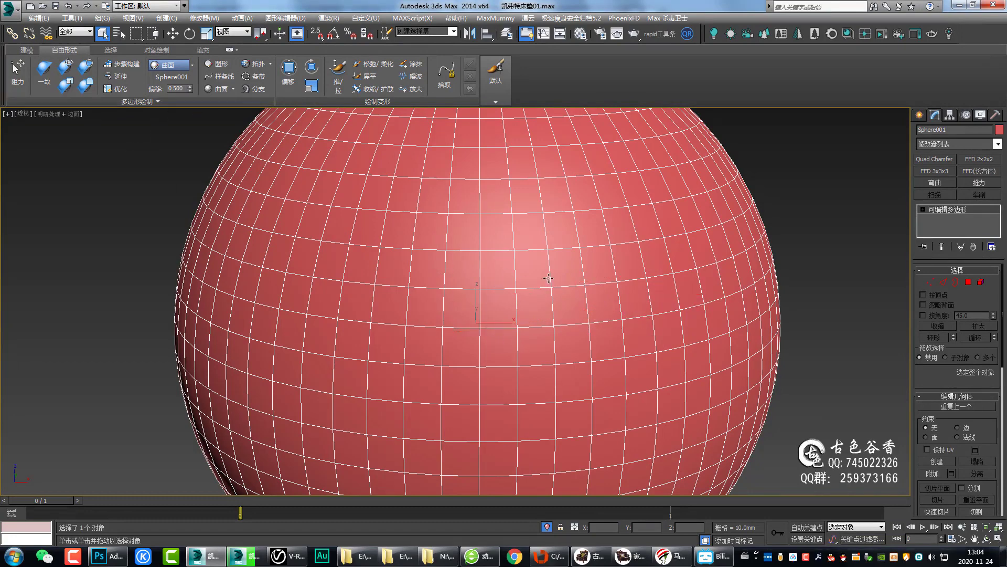
# Activate Strips, paint a test stroke across the sphere, and undo it.
pyautogui.click(253, 76)
pyautogui.moveTo(304, 261); pyautogui.dragTo(635, 254)
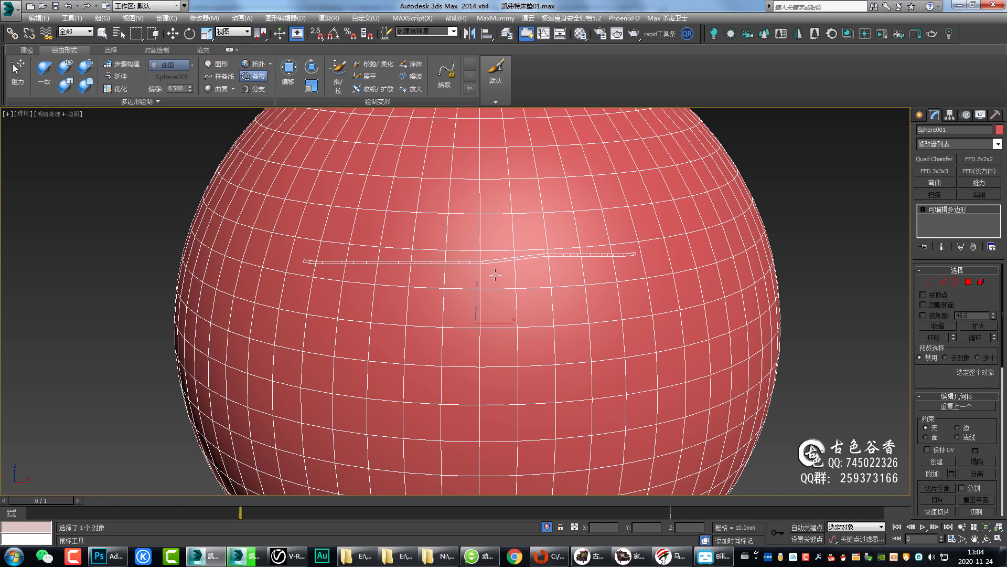
pyautogui.hotkey('ctrl', 'z')
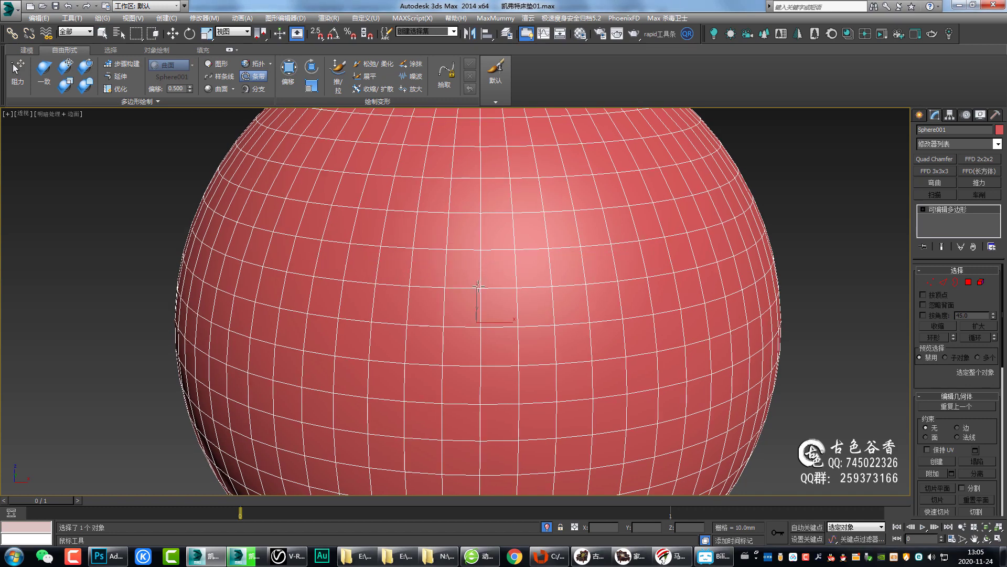
# Create empty editable poly Box003 with Polygon Draw's New Object and try a strip stroke.
pyautogui.click(162, 102)
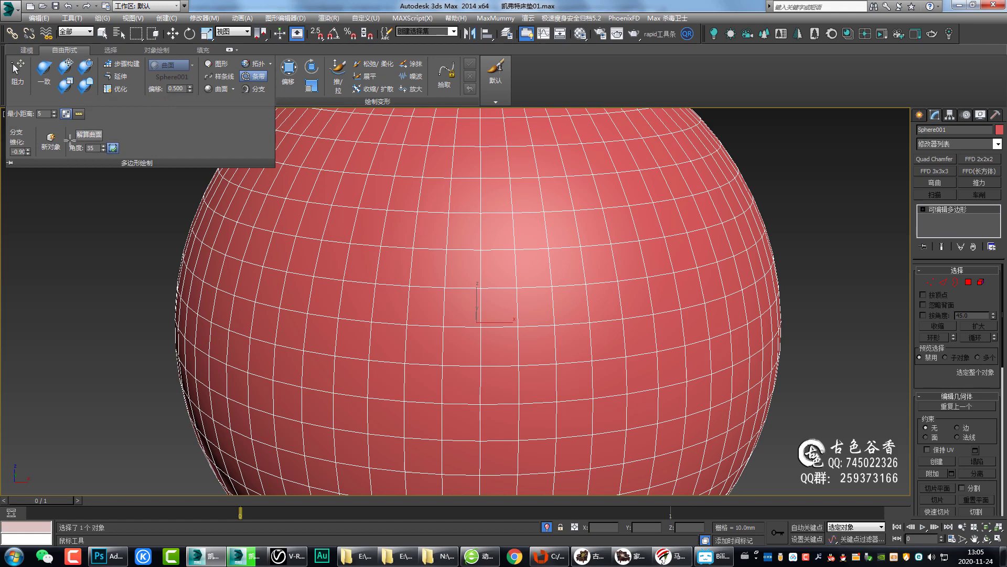
pyautogui.click(46, 143)
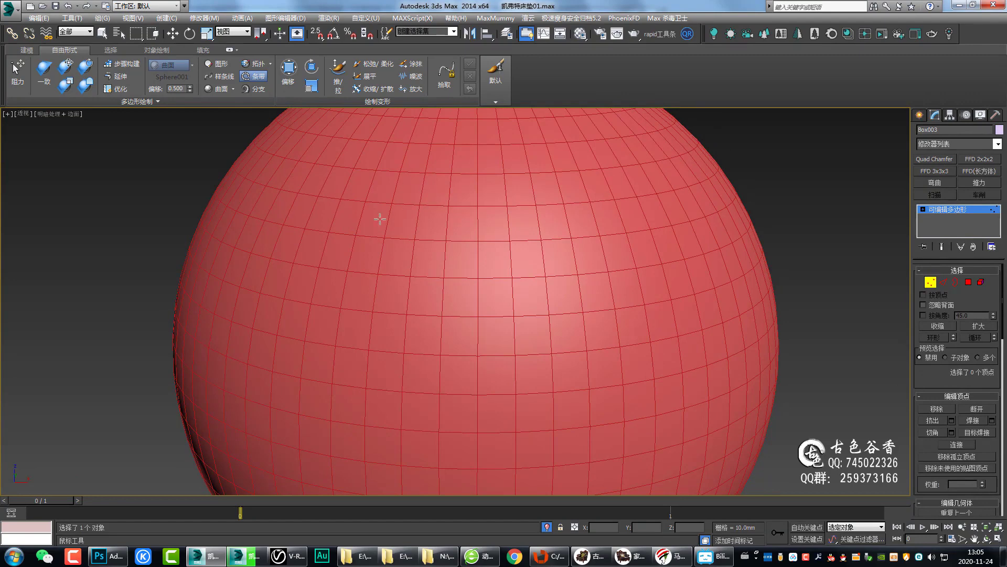
pyautogui.moveTo(325, 268); pyautogui.dragTo(664, 272)
pyautogui.keyDown('alt'); pyautogui.moveTo(565, 294); pyautogui.dragTo(446, 219, button='middle'); pyautogui.keyUp('alt')
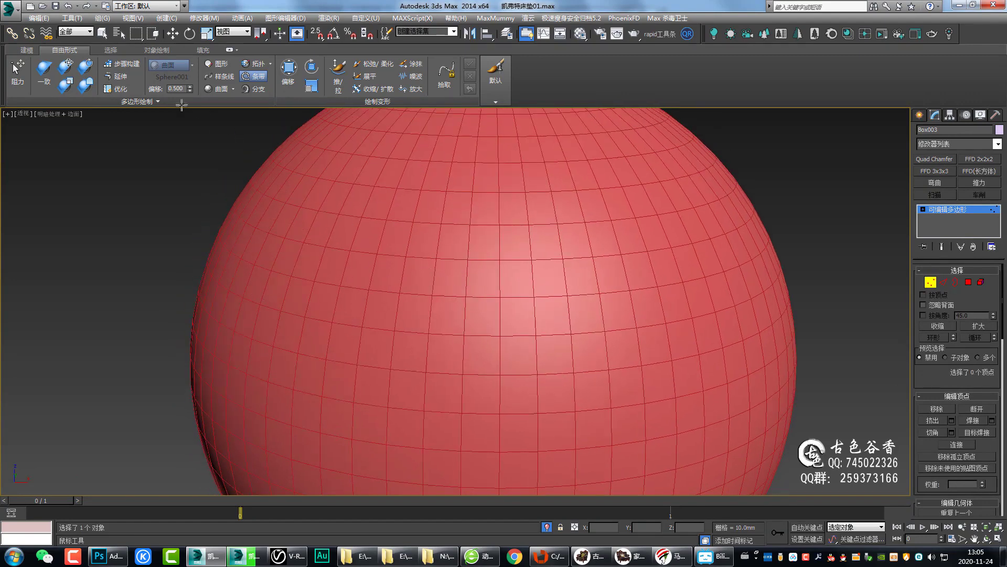
pyautogui.moveTo(370, 202); pyautogui.dragTo(348, 193, button='middle')
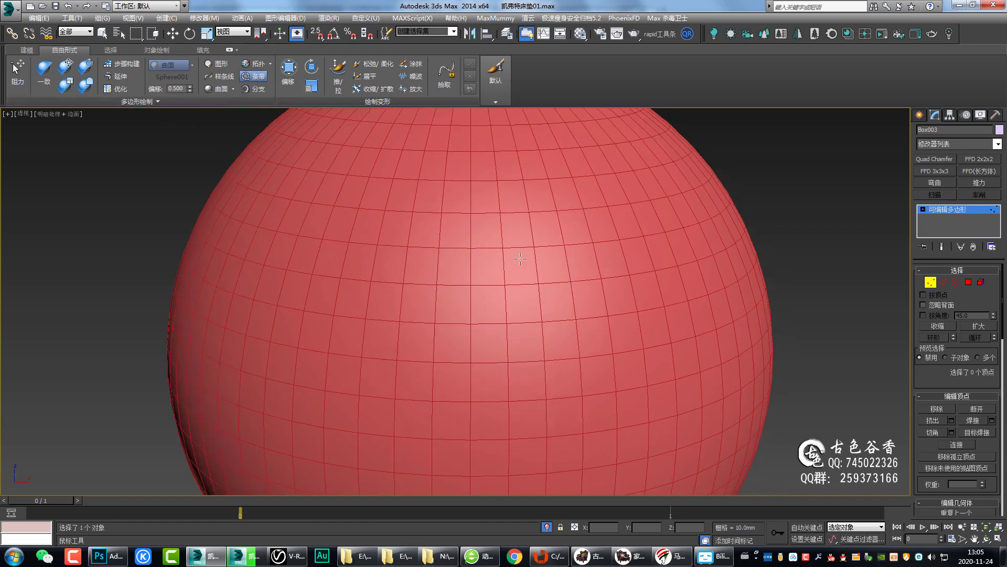
pyautogui.click(144, 102)
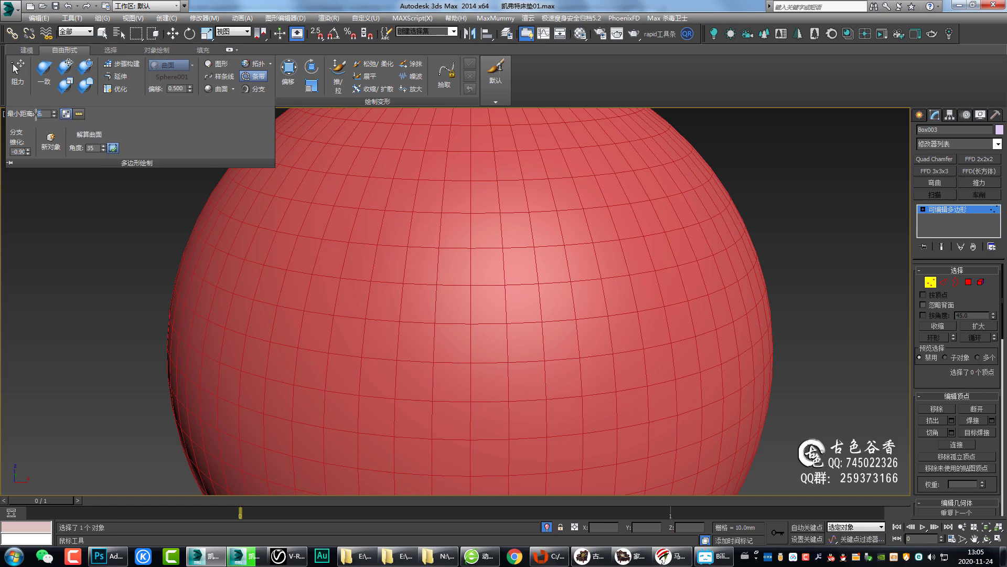
# Set Min Distance to 50 and paint a fine strip across the sphere's middle.
pyautogui.doubleClick(44, 115)
pyautogui.write('0')
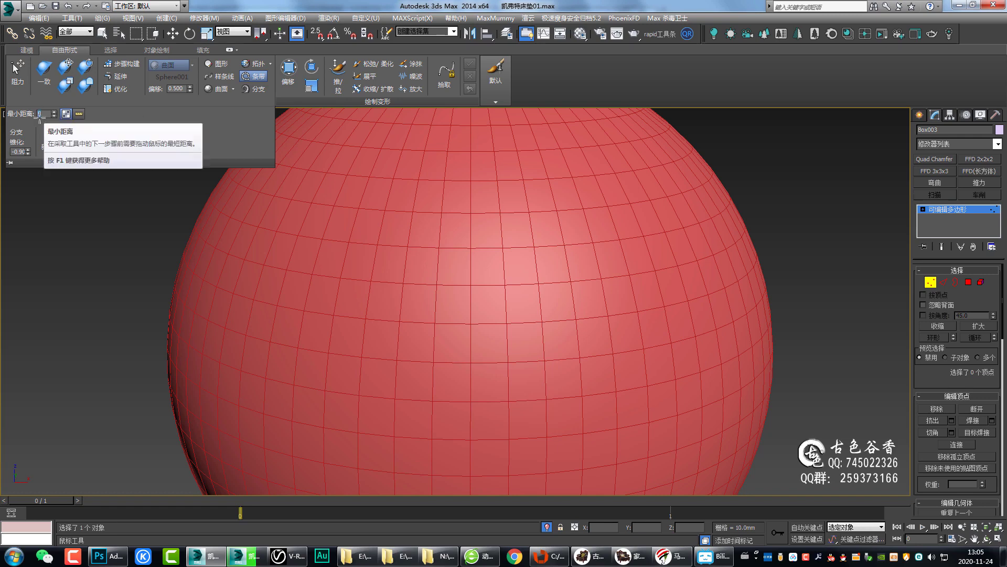
pyautogui.write('0')
pyautogui.press('Return')
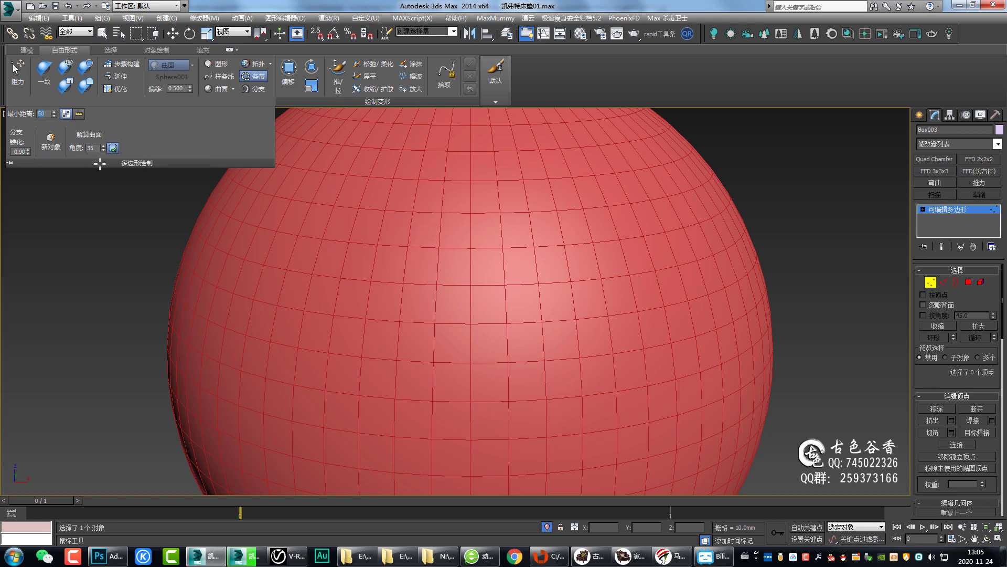
pyautogui.moveTo(321, 308); pyautogui.dragTo(662, 295)
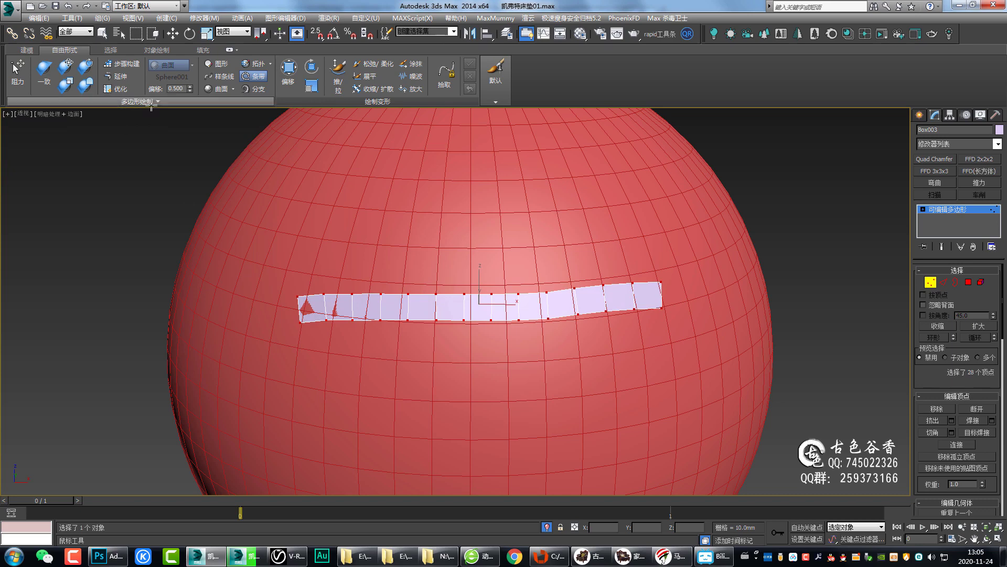
# Set Min Distance to 100 and paint a coarser strip above the first.
pyautogui.click(152, 101)
pyautogui.moveTo(47, 112); pyautogui.dragTo(34, 113)
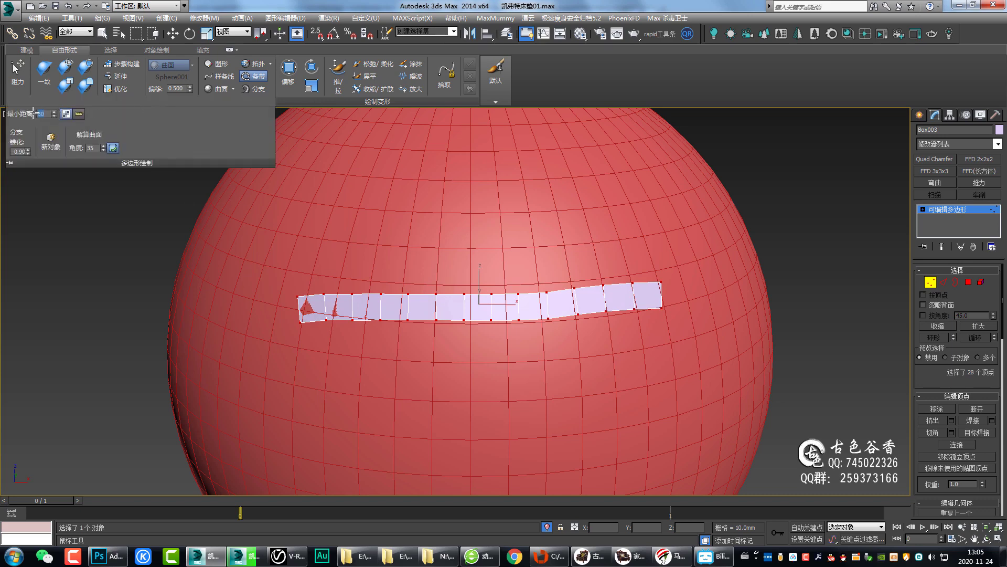
pyautogui.write('100')
pyautogui.press('Return')
pyautogui.moveTo(347, 224); pyautogui.dragTo(673, 203)
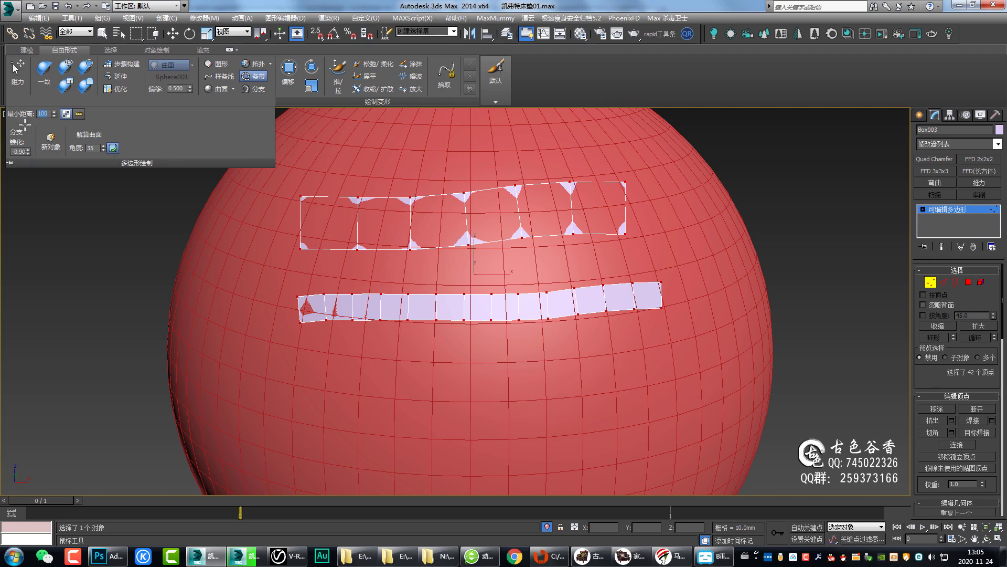
# Exit Strips, set Min Distance to 200, and reactivate Strips.
pyautogui.moveTo(250, 164); pyautogui.dragTo(264, 207, button='middle')
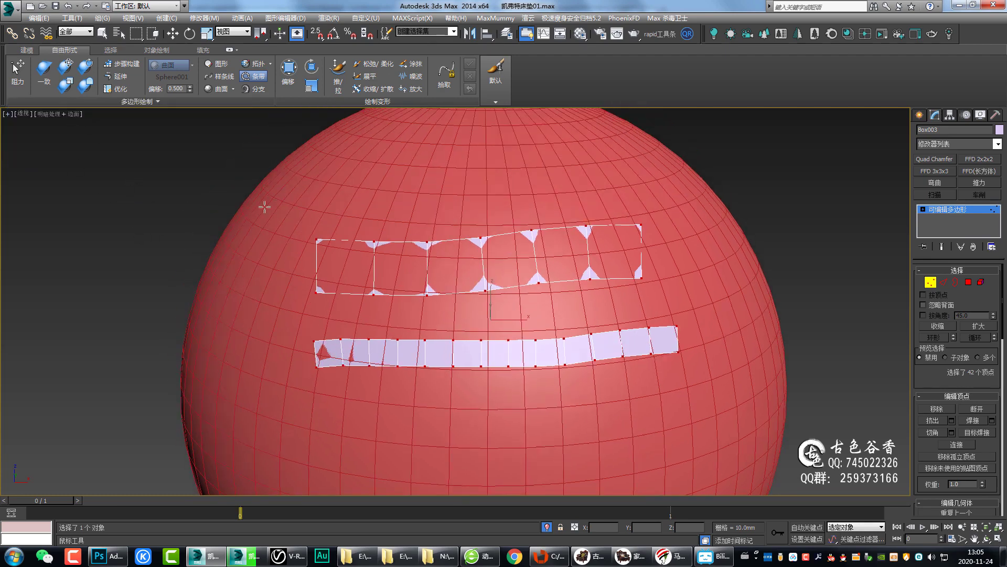
pyautogui.rightClick(264, 207)
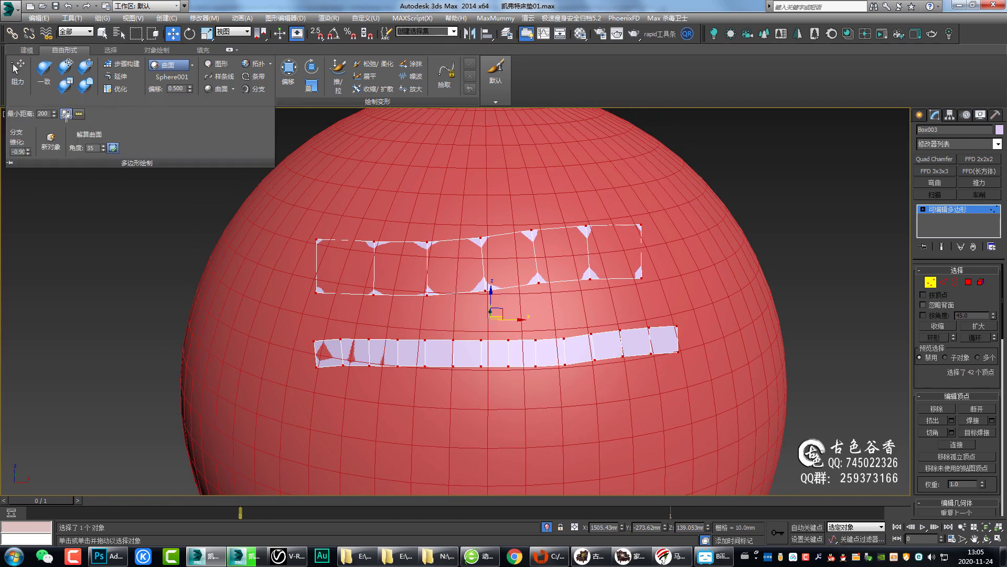
pyautogui.click(42, 113)
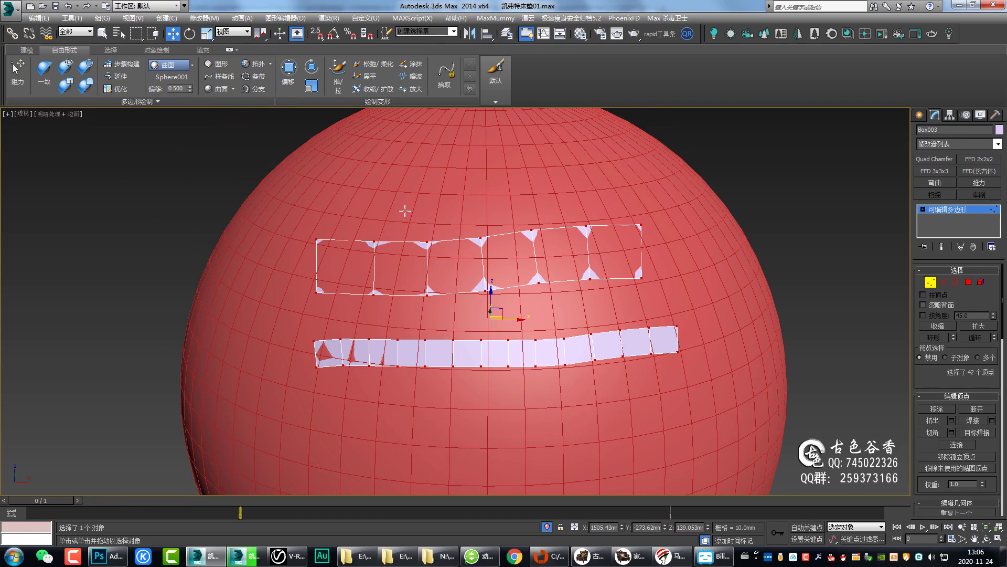
pyautogui.click(253, 76)
pyautogui.moveTo(376, 205)
pyautogui.mouseDown(button='middle')
pyautogui.moveTo(351, 208)
pyautogui.moveTo(242, 148)
pyautogui.mouseUp(button='middle')
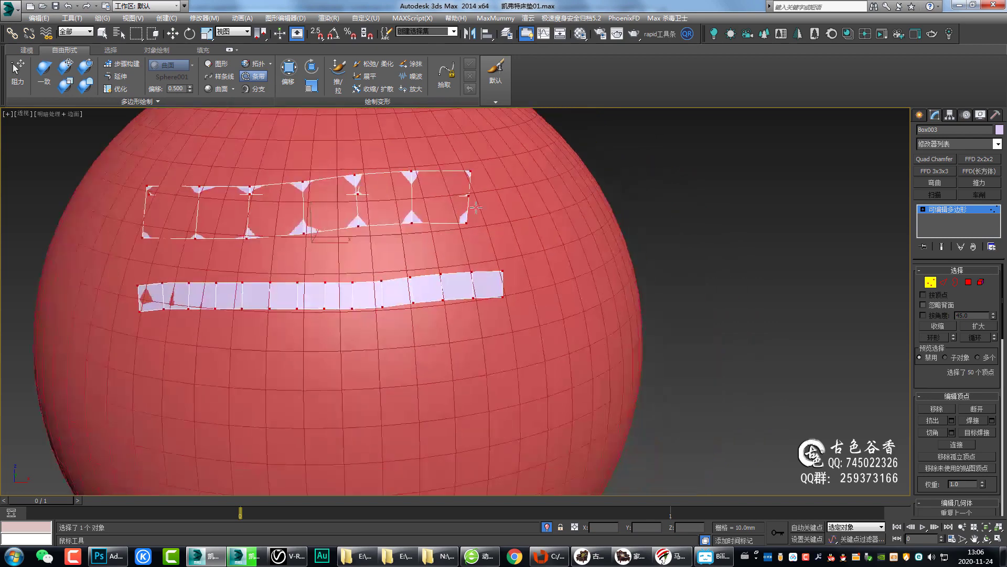
pyautogui.scroll(-5, 378, 168)
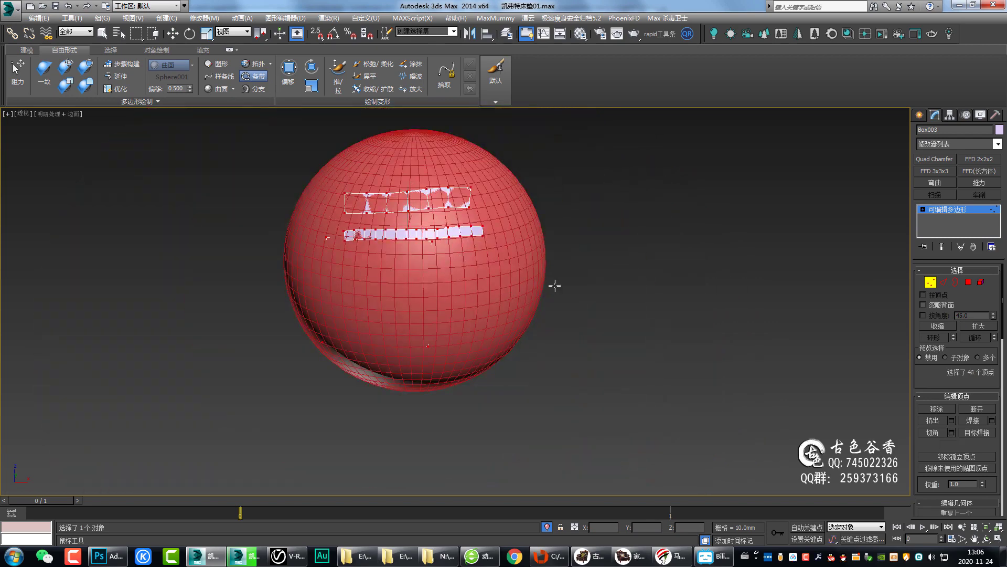
pyautogui.moveTo(318, 239); pyautogui.dragTo(314, 239)
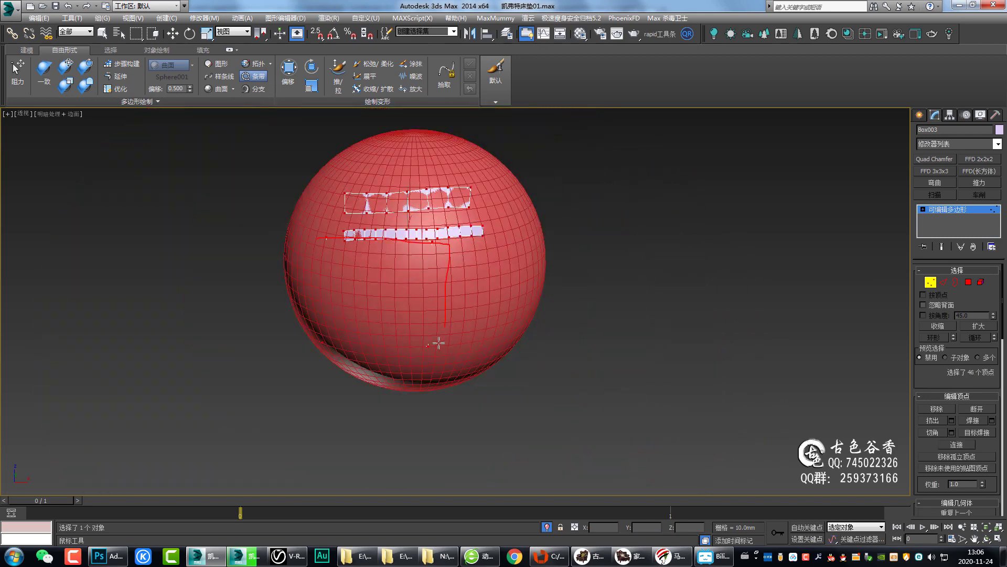
pyautogui.press('w')
pyautogui.keyDown('alt'); pyautogui.moveTo(387, 299); pyautogui.dragTo(329, 288, button='middle'); pyautogui.keyUp('alt')
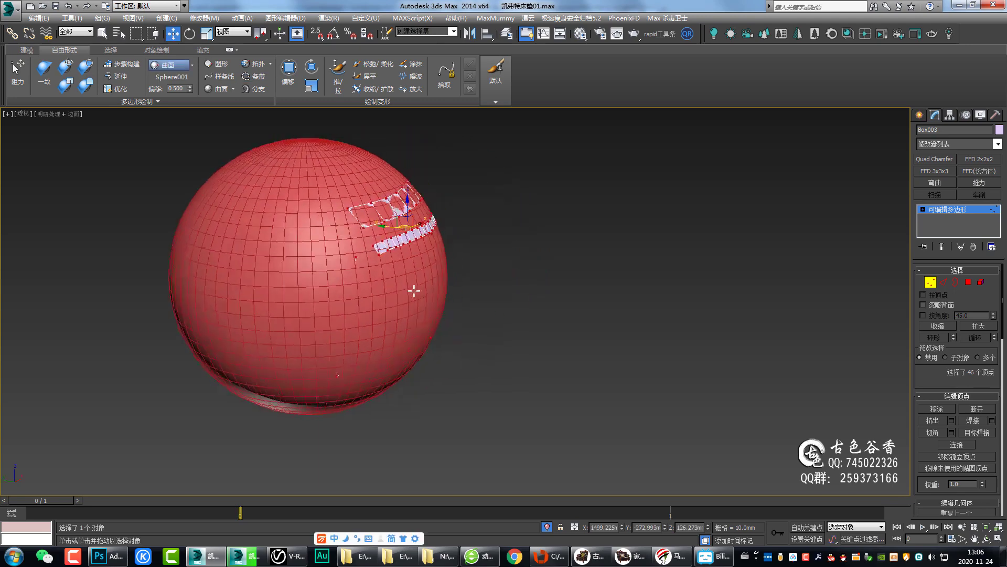
pyautogui.scroll(2, 415, 271)
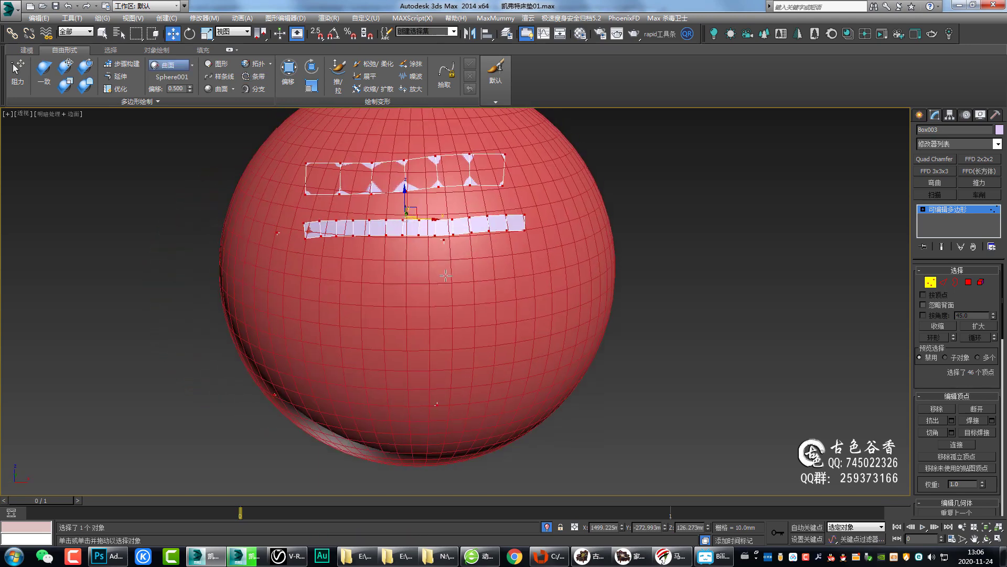
pyautogui.moveTo(338, 179); pyautogui.dragTo(340, 186, button='middle')
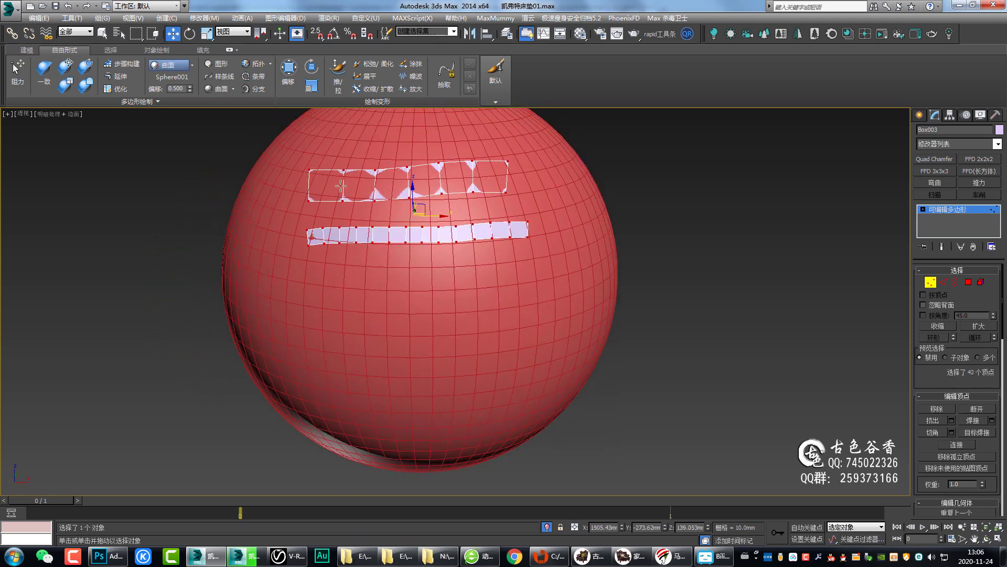
pyautogui.moveTo(300, 168); pyautogui.dragTo(495, 167)
pyautogui.click(107, 103)
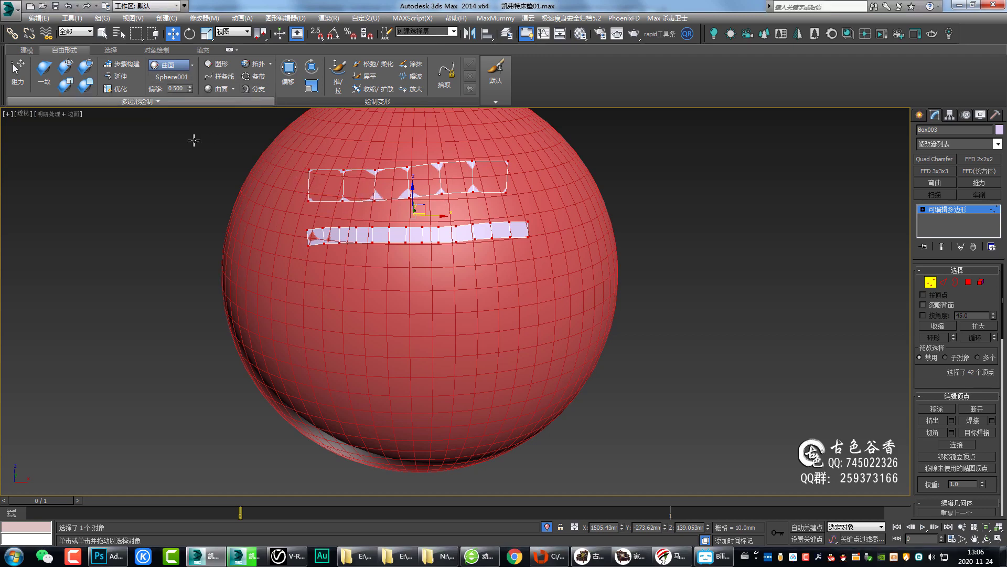
pyautogui.click(253, 76)
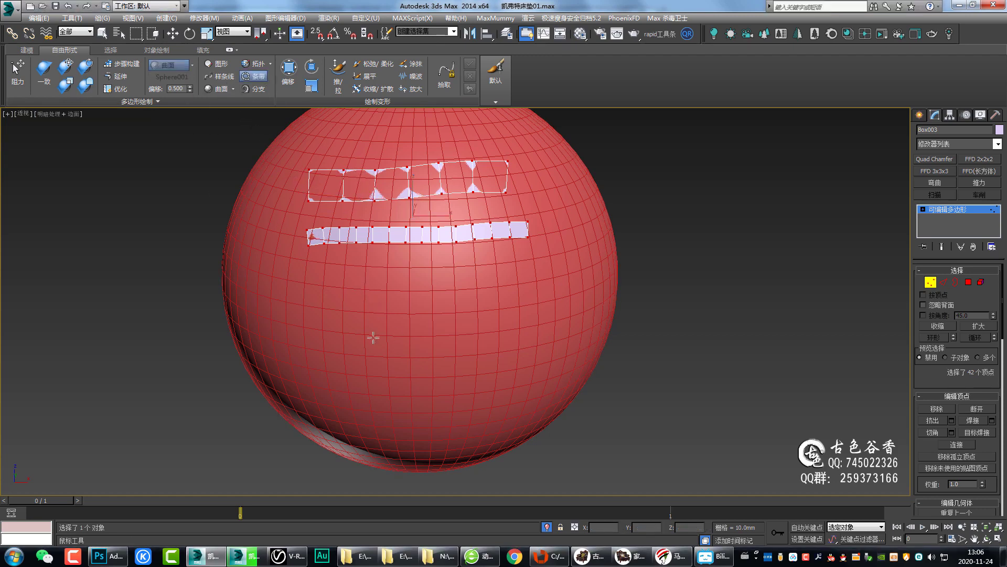
# Paint strip strokes on the sphere: below the others, down the left side, and looping above the top strip.
pyautogui.moveTo(394, 329); pyautogui.dragTo(591, 329)
pyautogui.moveTo(308, 274)
pyautogui.mouseDown()
pyautogui.moveTo(363, 273)
pyautogui.moveTo(358, 306)
pyautogui.moveTo(314, 304)
pyautogui.moveTo(309, 290)
pyautogui.mouseUp()
pyautogui.moveTo(413, 274)
pyautogui.mouseDown()
pyautogui.moveTo(511, 281)
pyautogui.moveTo(541, 377)
pyautogui.mouseUp()
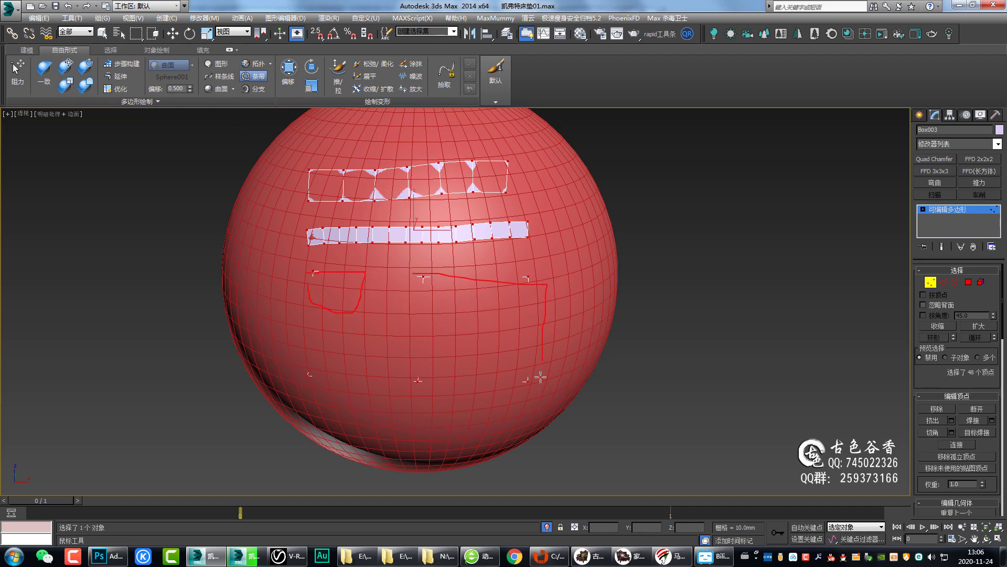
pyautogui.moveTo(427, 397); pyautogui.dragTo(419, 290)
pyautogui.moveTo(432, 130)
pyautogui.mouseDown()
pyautogui.moveTo(439, 167)
pyautogui.moveTo(501, 120)
pyautogui.moveTo(513, 182)
pyautogui.mouseUp()
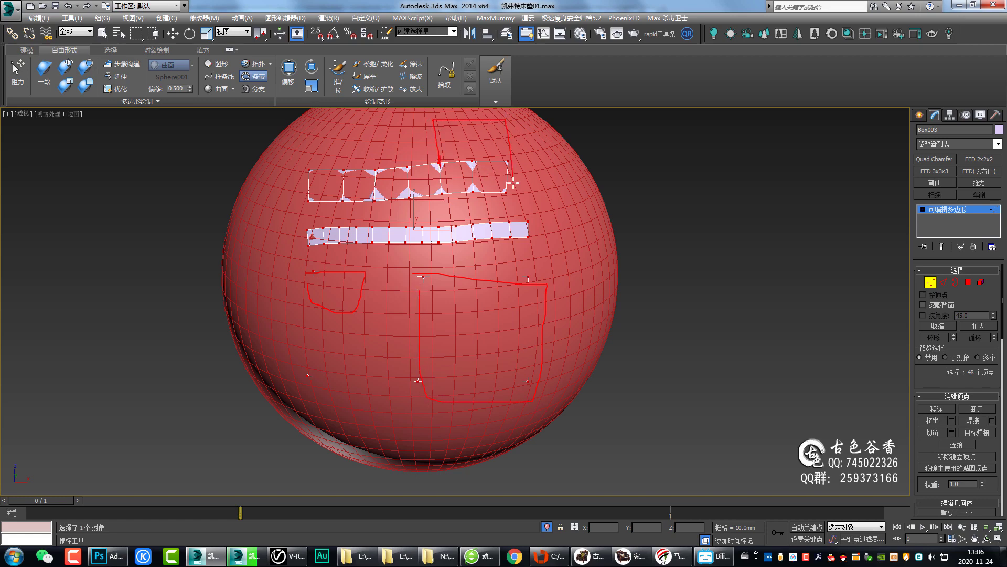
pyautogui.moveTo(472, 155); pyautogui.dragTo(472, 120)
pyautogui.moveTo(401, 120)
pyautogui.mouseDown()
pyautogui.moveTo(402, 167)
pyautogui.moveTo(525, 226)
pyautogui.moveTo(401, 120)
pyautogui.mouseUp()
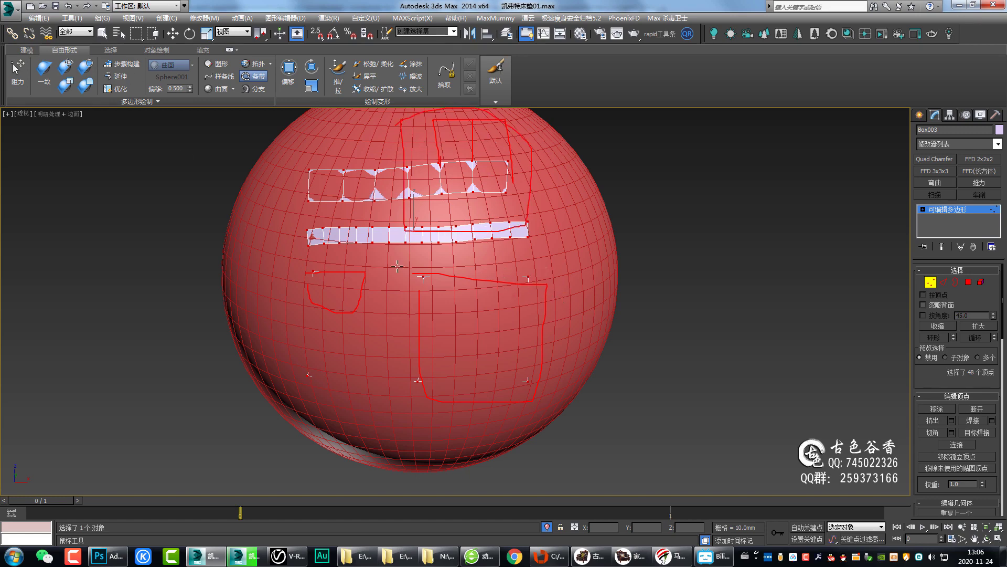
pyautogui.press('Escape')
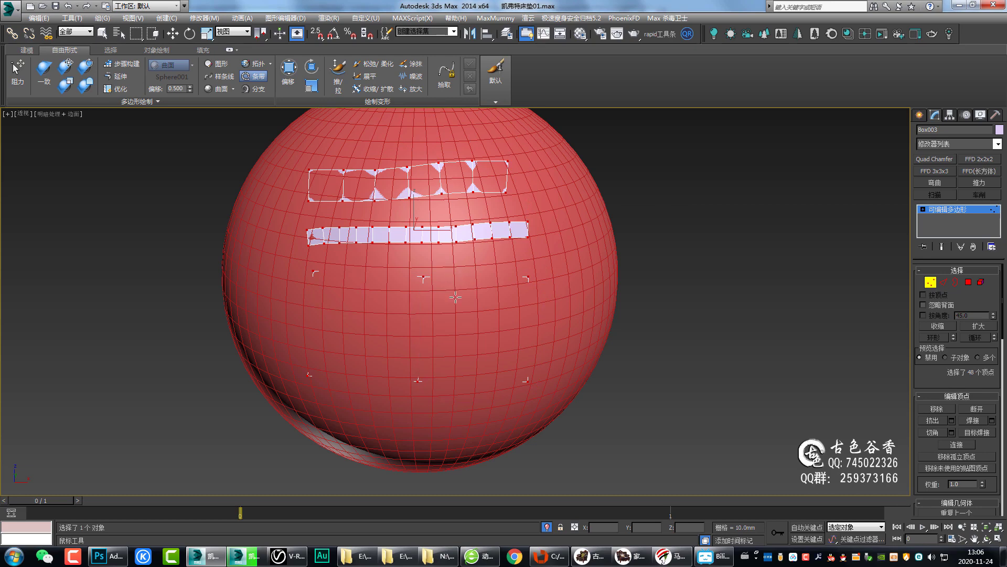
pyautogui.scroll(-3, 455, 297)
# Undo the upper strip, set Min Distance to 100, and paint a short strip along the middle band.
pyautogui.hotkey('ctrl', 'z')
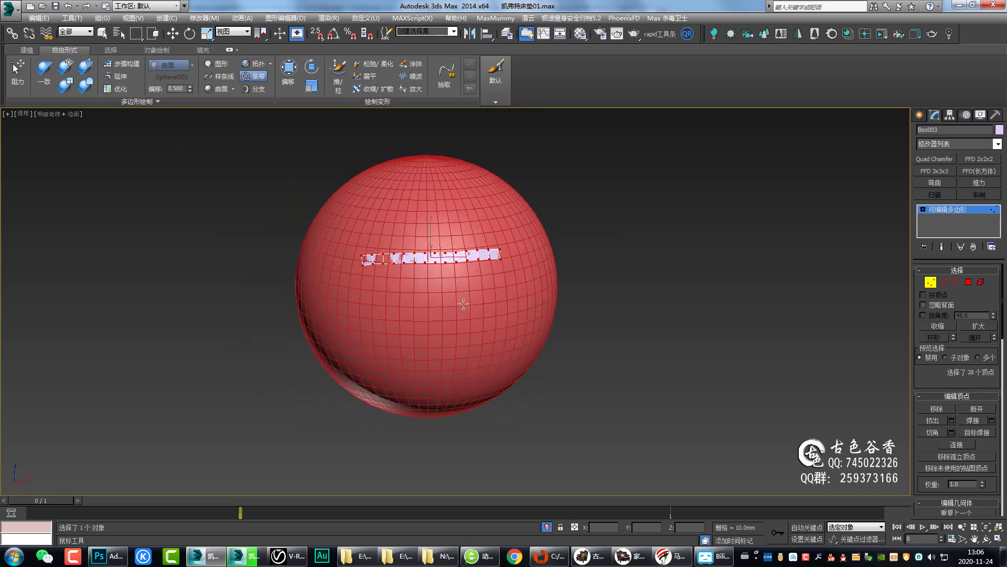
pyautogui.click(138, 102)
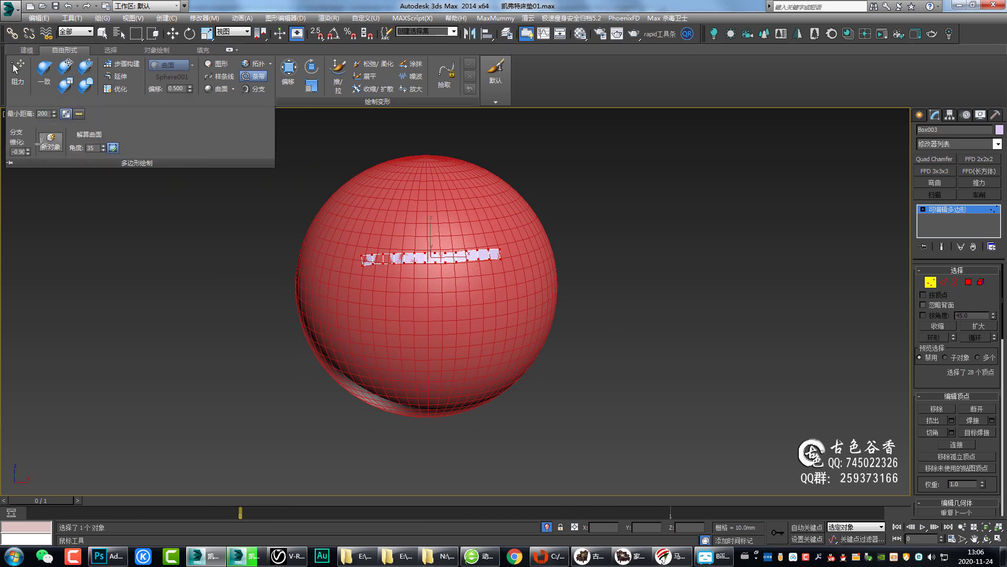
pyautogui.write('100')
pyautogui.moveTo(378, 241); pyautogui.dragTo(346, 228)
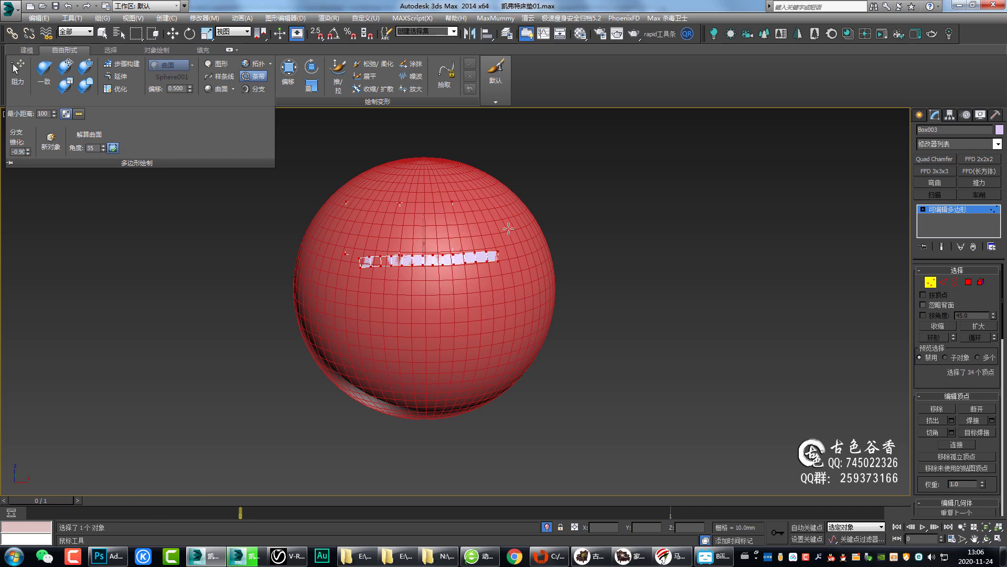
pyautogui.scroll(3, 428, 229)
pyautogui.scroll(-3, 428, 229)
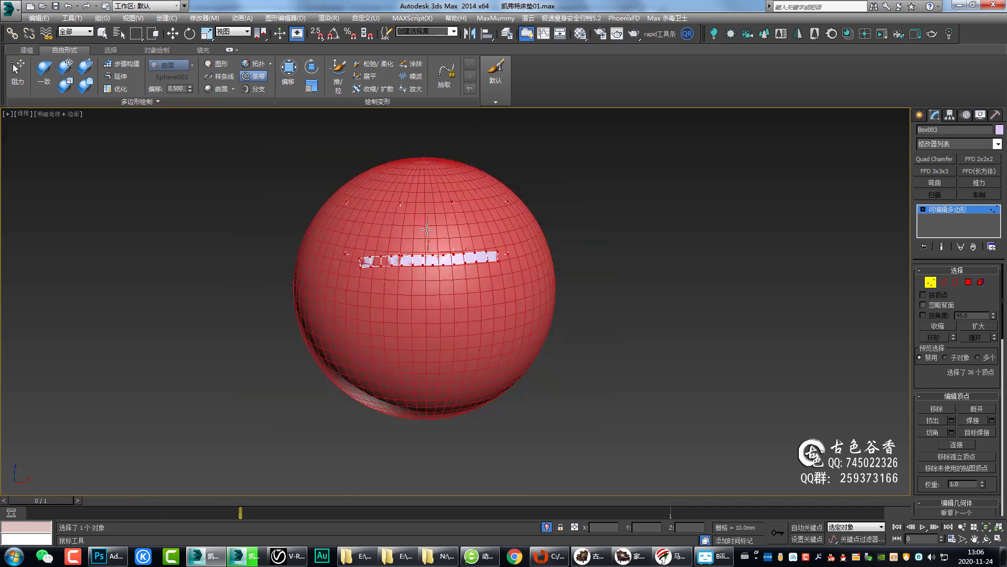
pyautogui.click(138, 101)
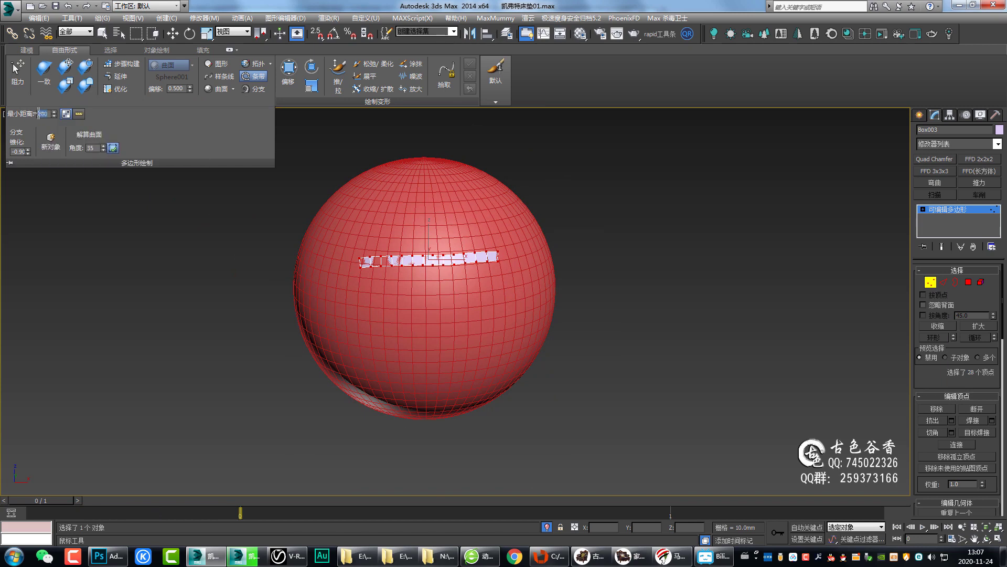
# Set Min Distance to 20 and paint strip bands across the lower and upper sphere.
pyautogui.write('20')
pyautogui.moveTo(339, 302); pyautogui.dragTo(535, 312)
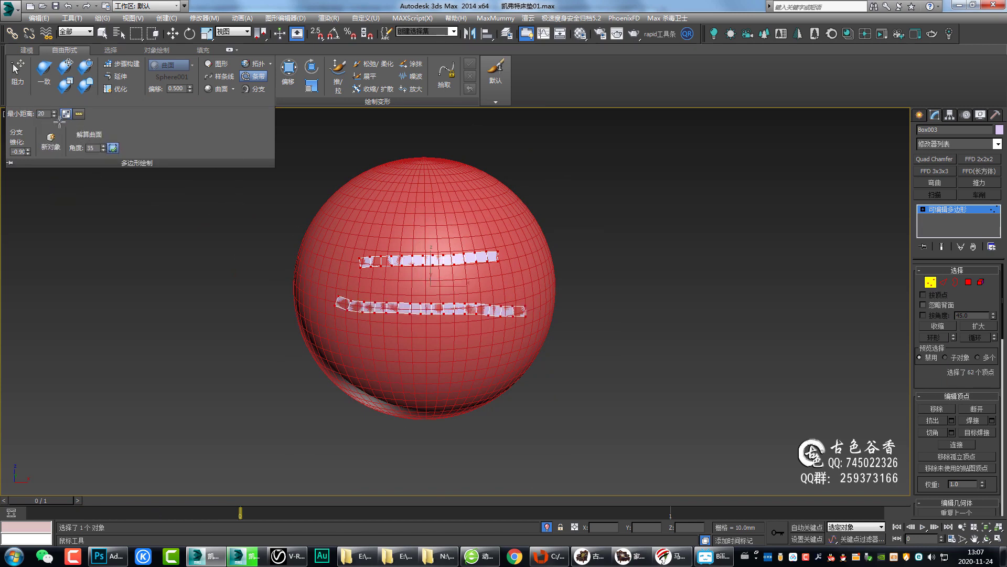
pyautogui.moveTo(49, 114); pyautogui.dragTo(28, 108)
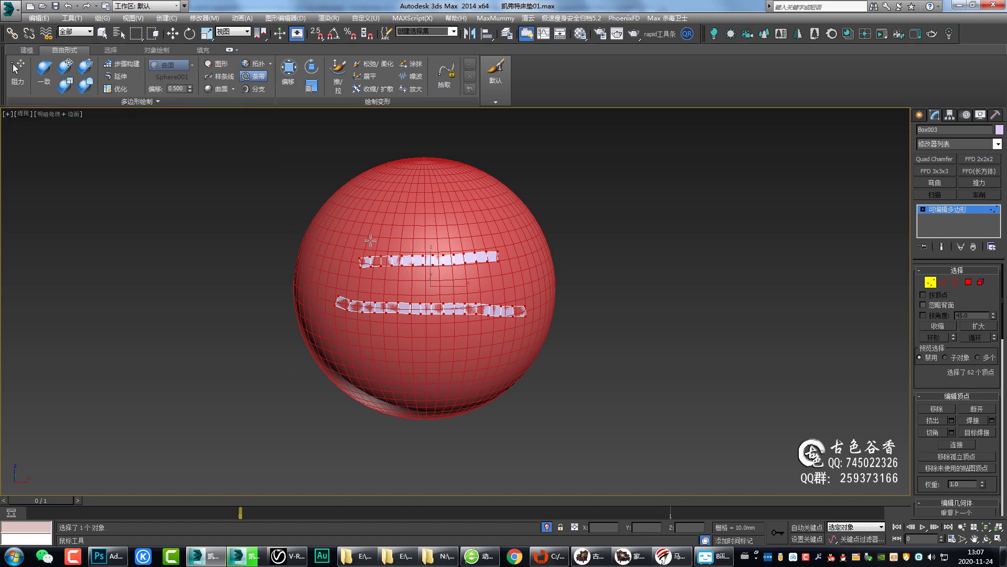
pyautogui.moveTo(338, 224); pyautogui.dragTo(532, 225)
# Paint two more strip bands across the middle and lower sphere, then show the extra polygon drawing settings.
pyautogui.scroll(2, 392, 290)
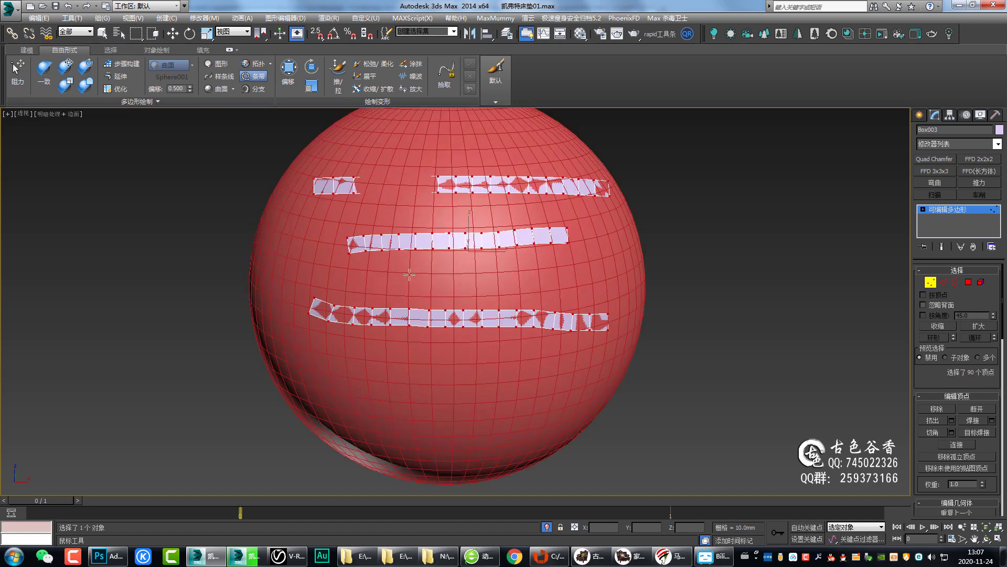
pyautogui.scroll(2, 392, 290)
pyautogui.moveTo(305, 293); pyautogui.dragTo(586, 299)
pyautogui.moveTo(309, 310); pyautogui.dragTo(591, 327)
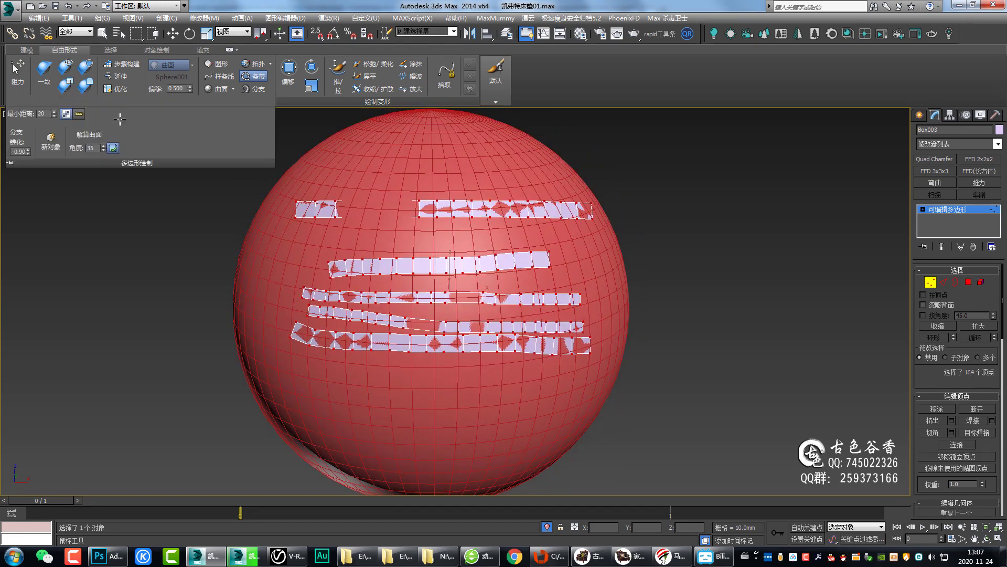
pyautogui.click(137, 101)
# Paint a strip band near the sphere's top and a long band beneath the upper bands.
pyautogui.moveTo(352, 157); pyautogui.dragTo(556, 179)
pyautogui.moveTo(351, 233); pyautogui.dragTo(420, 233)
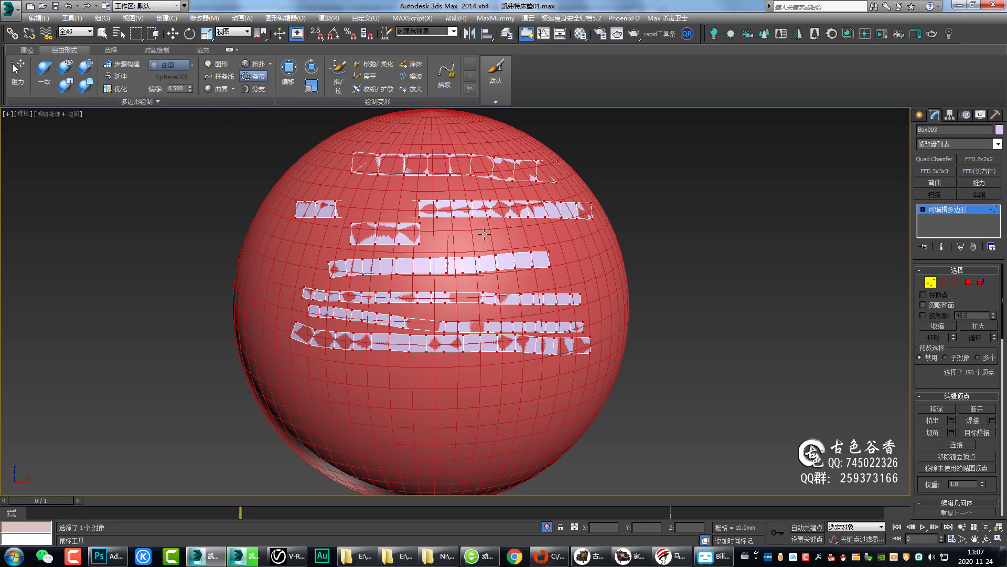
pyautogui.moveTo(484, 233); pyautogui.dragTo(622, 240)
pyautogui.moveTo(503, 300); pyautogui.dragTo(479, 307, button='middle')
# Exit strip drawing with W for the Move tool and pan the sphere lower.
pyautogui.press('w')
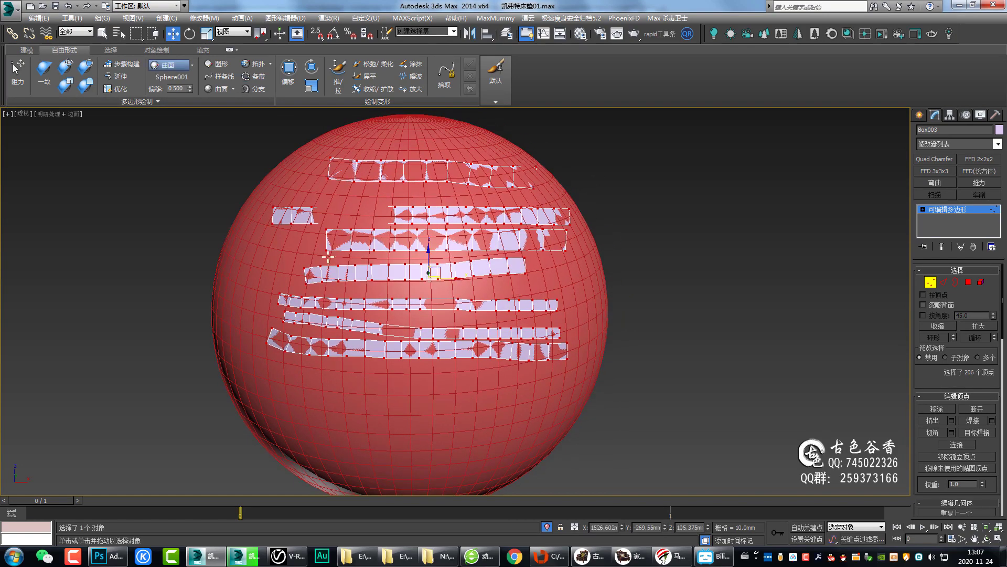
pyautogui.click(28, 102)
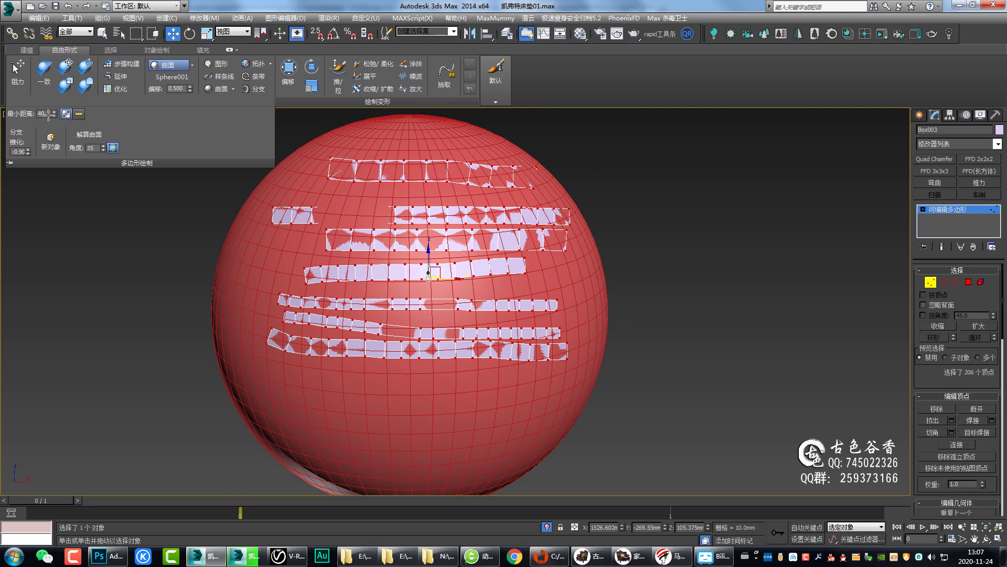
pyautogui.moveTo(360, 230)
pyautogui.mouseDown(button='middle')
pyautogui.moveTo(367, 261)
pyautogui.moveTo(297, 200)
pyautogui.mouseUp(button='middle')
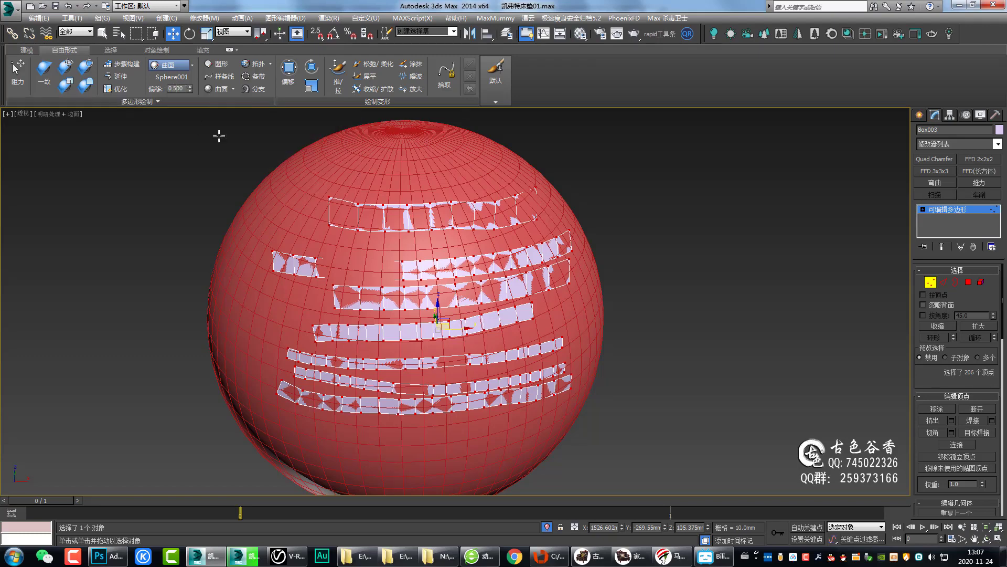
pyautogui.scroll(1, 456, 276)
pyautogui.scroll(2, 456, 276)
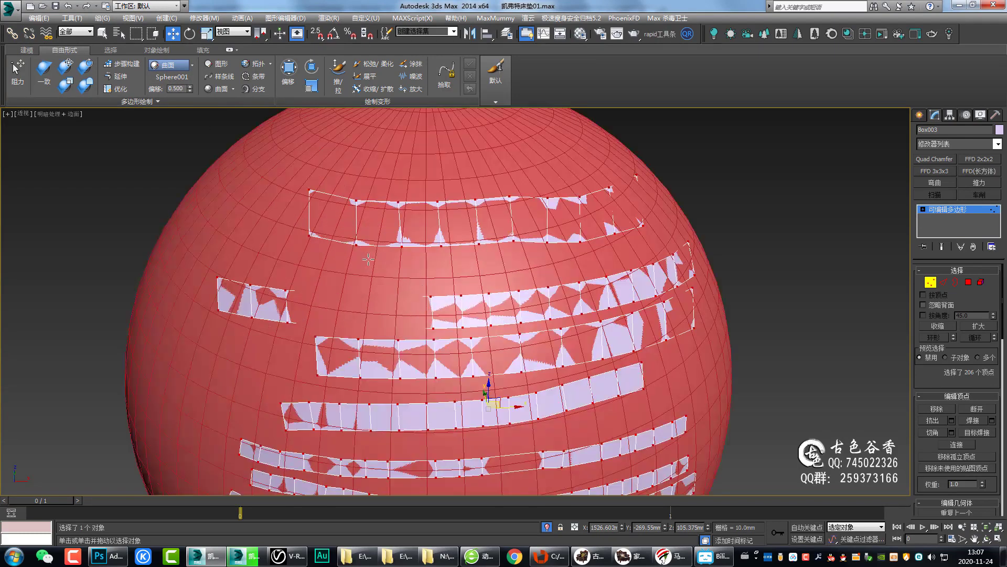
pyautogui.scroll(2, 456, 276)
pyautogui.scroll(1, 455, 277)
pyautogui.moveTo(455, 276); pyautogui.dragTo(428, 263, button='middle')
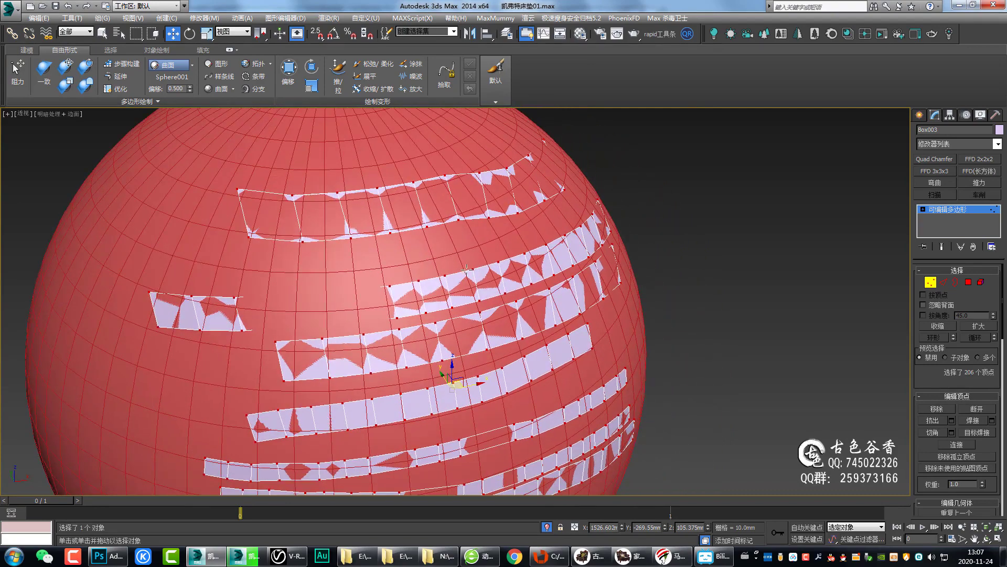
pyautogui.scroll(-1, 371, 292)
pyautogui.scroll(-2, 371, 292)
pyautogui.scroll(-1, 274, 279)
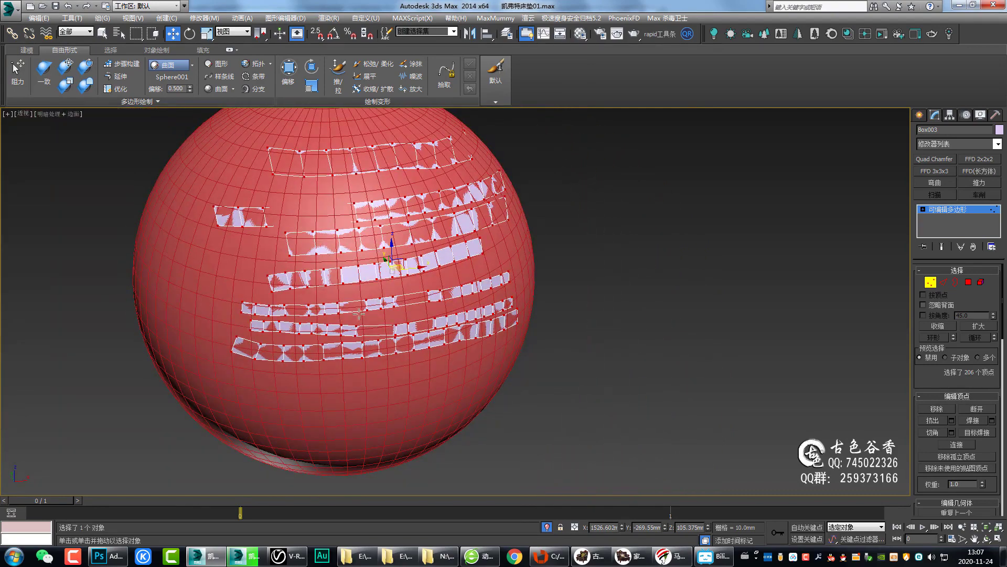
pyautogui.moveTo(307, 383)
pyautogui.mouseDown()
pyautogui.moveTo(414, 374)
pyautogui.moveTo(302, 386)
pyautogui.moveTo(419, 405)
pyautogui.mouseUp()
# Set the strip Offset to 0 in the Polygon Draw panel and orbit to view the sphere.
pyautogui.moveTo(413, 377); pyautogui.dragTo(417, 397)
pyautogui.moveTo(429, 359); pyautogui.dragTo(479, 392)
pyautogui.moveTo(179, 79); pyautogui.dragTo(153, 83)
pyautogui.press('Escape')
pyautogui.doubleClick(178, 88)
pyautogui.keyDown('alt'); pyautogui.moveTo(179, 107); pyautogui.dragTo(418, 203, button='middle'); pyautogui.keyUp('alt')
# Re-enable Strips and paint a flush band on the lower sphere plus another just above it.
pyautogui.click(253, 76)
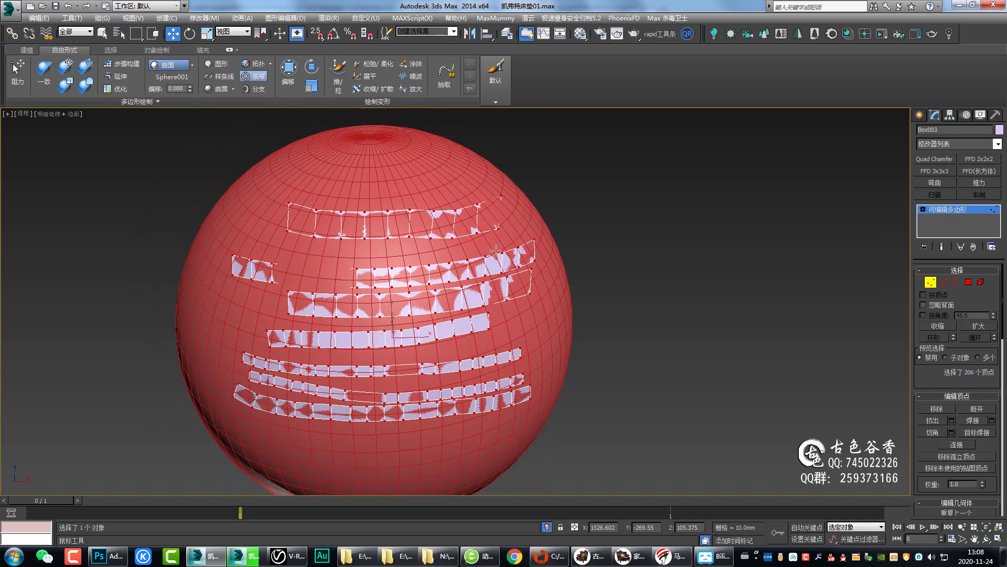
pyautogui.keyDown('alt'); pyautogui.moveTo(420, 315); pyautogui.dragTo(420, 220, button='middle'); pyautogui.keyUp('alt')
pyautogui.moveTo(278, 309); pyautogui.dragTo(464, 342)
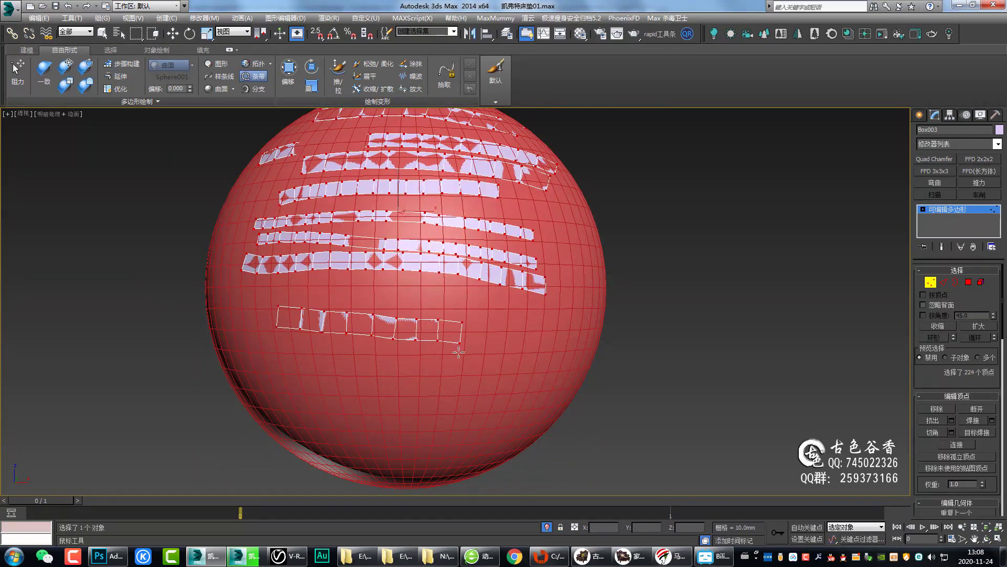
pyautogui.moveTo(420, 362)
pyautogui.keyDown('alt'); pyautogui.mouseDown(button='middle')
pyautogui.moveTo(412, 360)
pyautogui.moveTo(435, 345)
pyautogui.mouseUp(button='middle'); pyautogui.keyUp('alt')
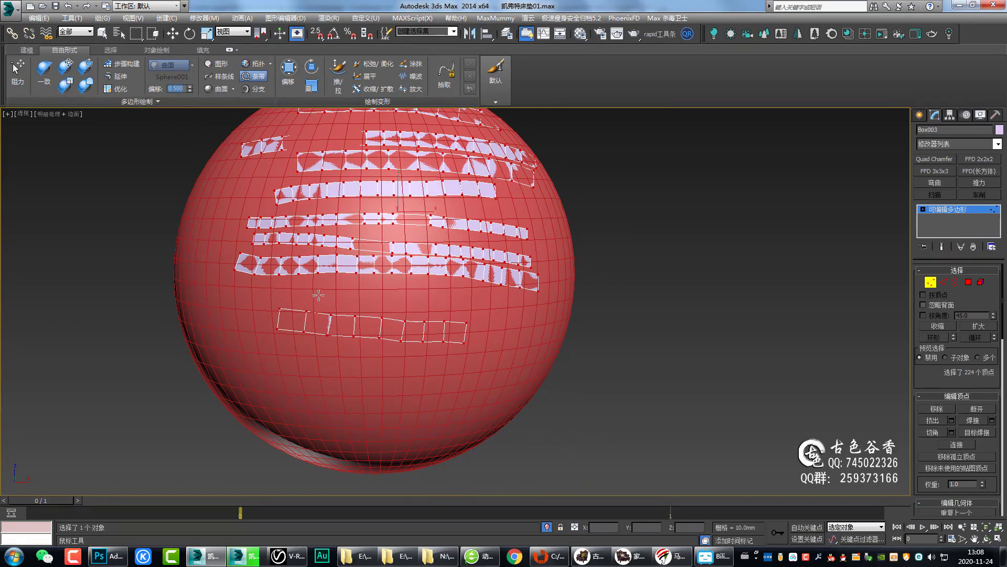
pyautogui.moveTo(318, 290); pyautogui.dragTo(485, 301)
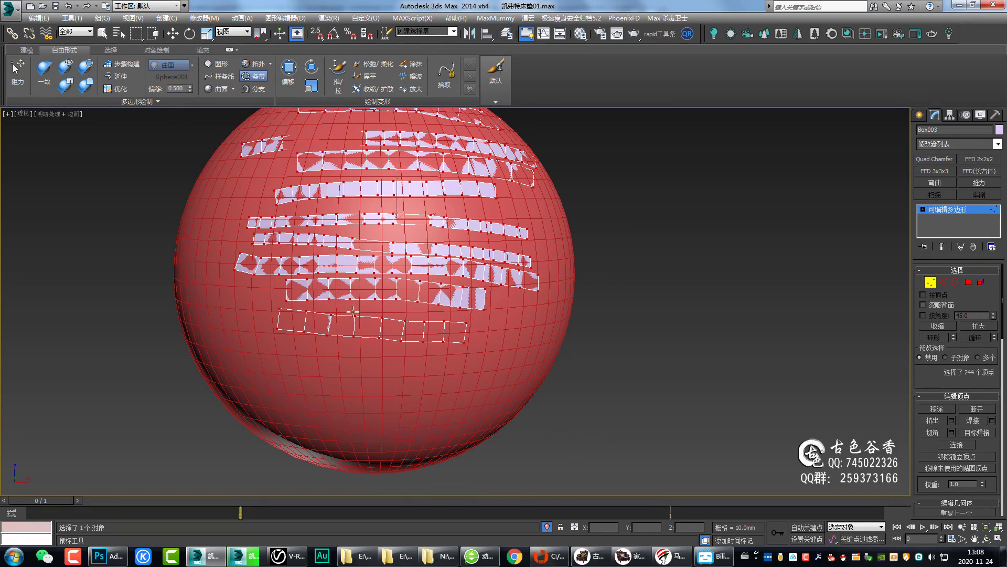
# Set Offset to 2.000 and paint a raised strip band near the sphere's bottom.
pyautogui.doubleClick(168, 88)
pyautogui.write('2')
pyautogui.press('Return')
pyautogui.moveTo(303, 368); pyautogui.dragTo(475, 375)
pyautogui.keyDown('alt'); pyautogui.moveTo(474, 374); pyautogui.dragTo(368, 367, button='middle'); pyautogui.keyUp('alt')
# Orbit and zoom around the sphere, then exit strip drawing with W and recentre the view.
pyautogui.scroll(5, 331, 378)
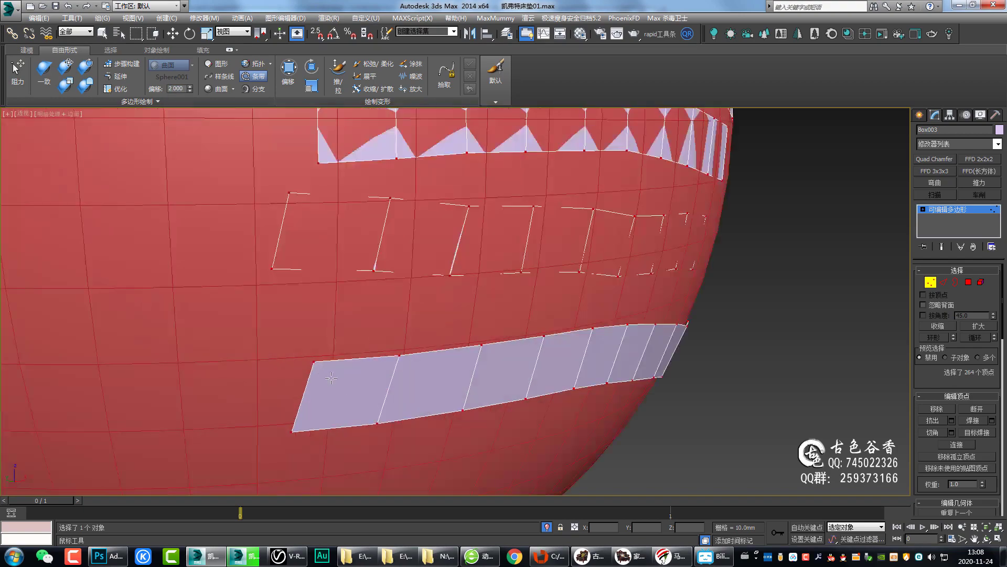
pyautogui.scroll(-5, 331, 377)
pyautogui.keyDown('alt'); pyautogui.moveTo(370, 326); pyautogui.dragTo(575, 340, button='middle'); pyautogui.keyUp('alt')
pyautogui.scroll(6, 575, 340)
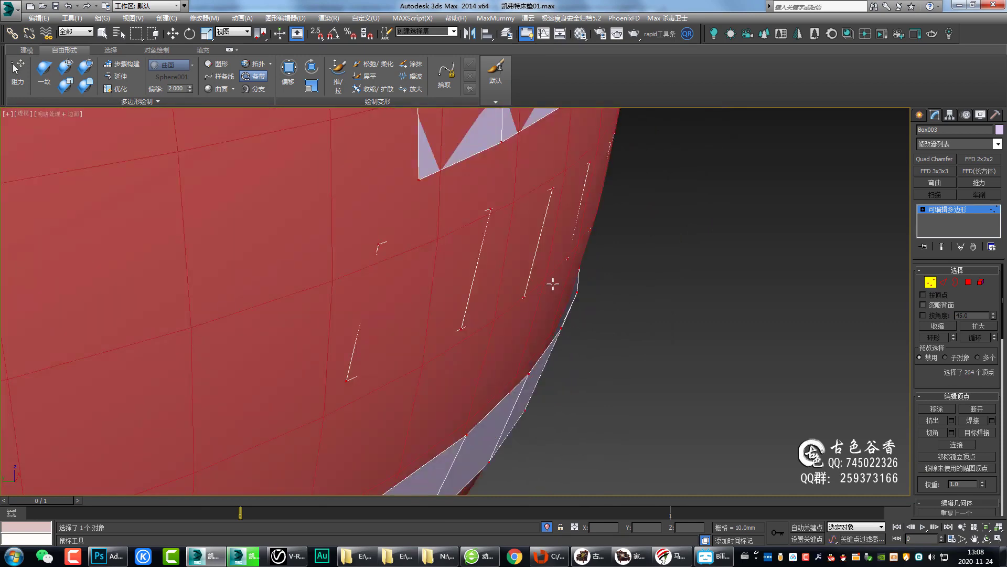
pyautogui.scroll(3, 556, 291)
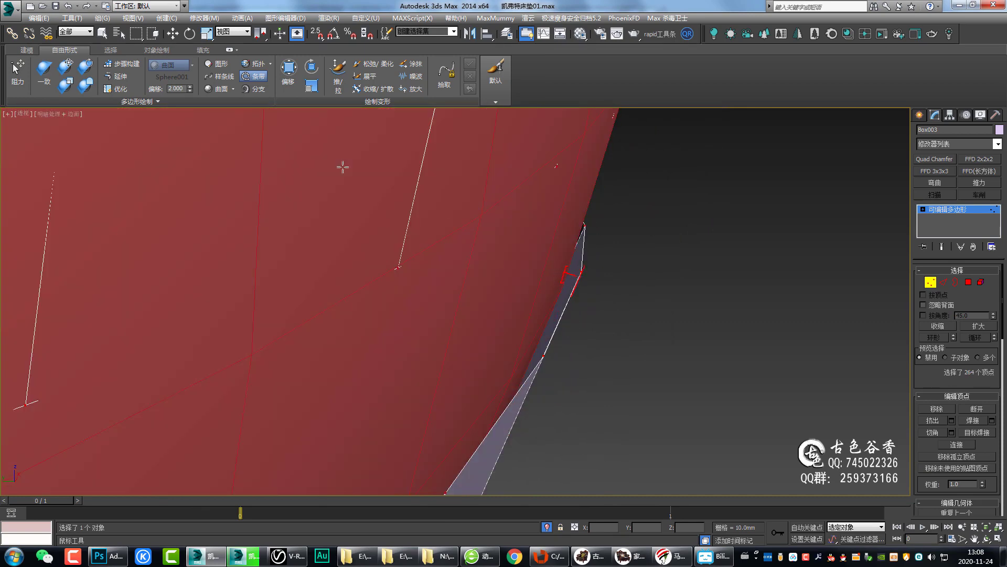
pyautogui.moveTo(166, 92); pyautogui.dragTo(187, 99)
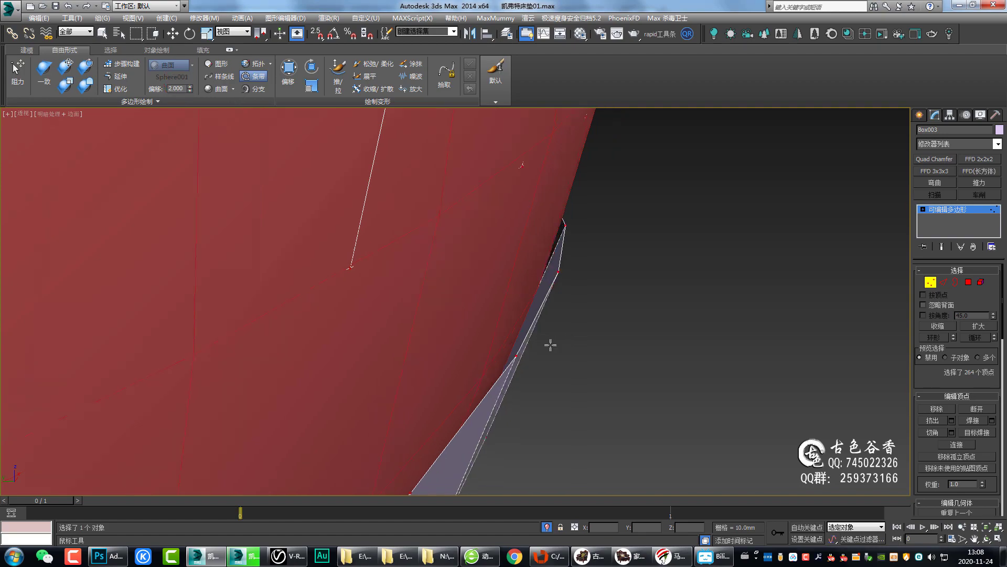
pyautogui.scroll(-6, 549, 345)
pyautogui.scroll(-2, 489, 358)
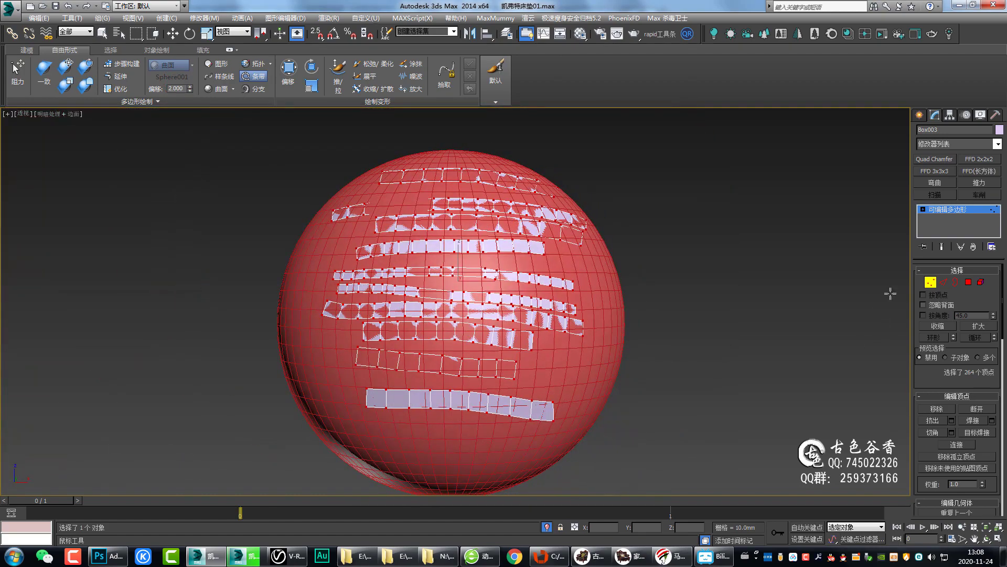
pyautogui.press('w')
pyautogui.keyDown('alt'); pyautogui.moveTo(579, 237); pyautogui.dragTo(770, 229, button='middle'); pyautogui.keyUp('alt')
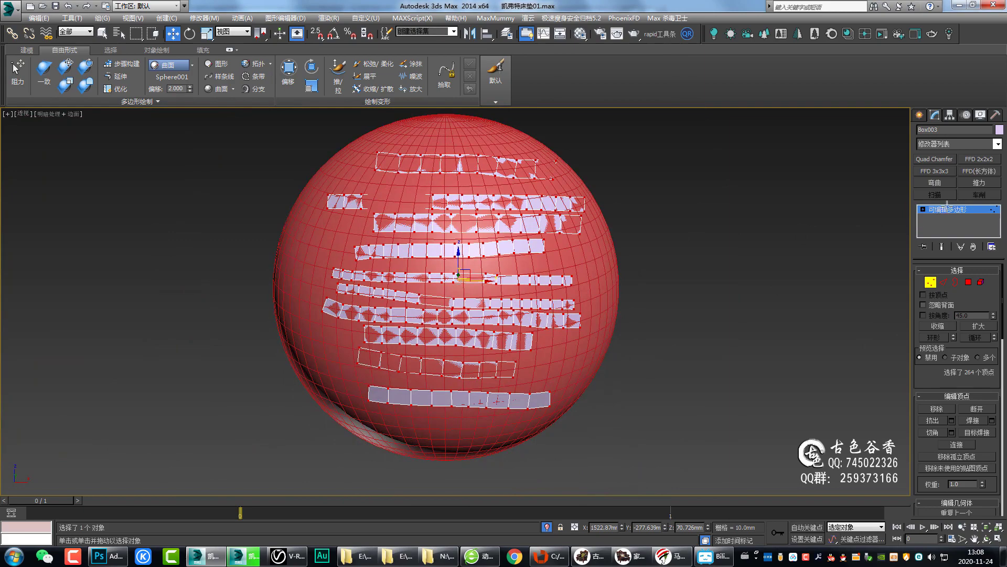